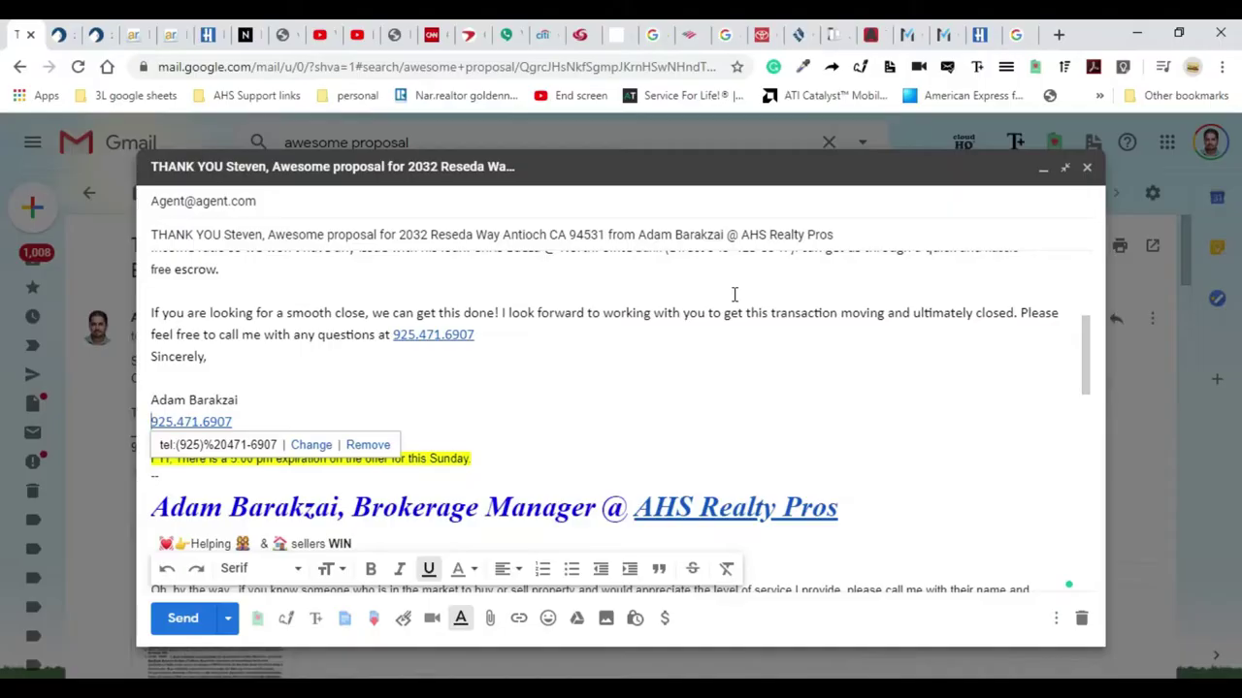
{"action": "left_click", "coordinate": [734, 294]}
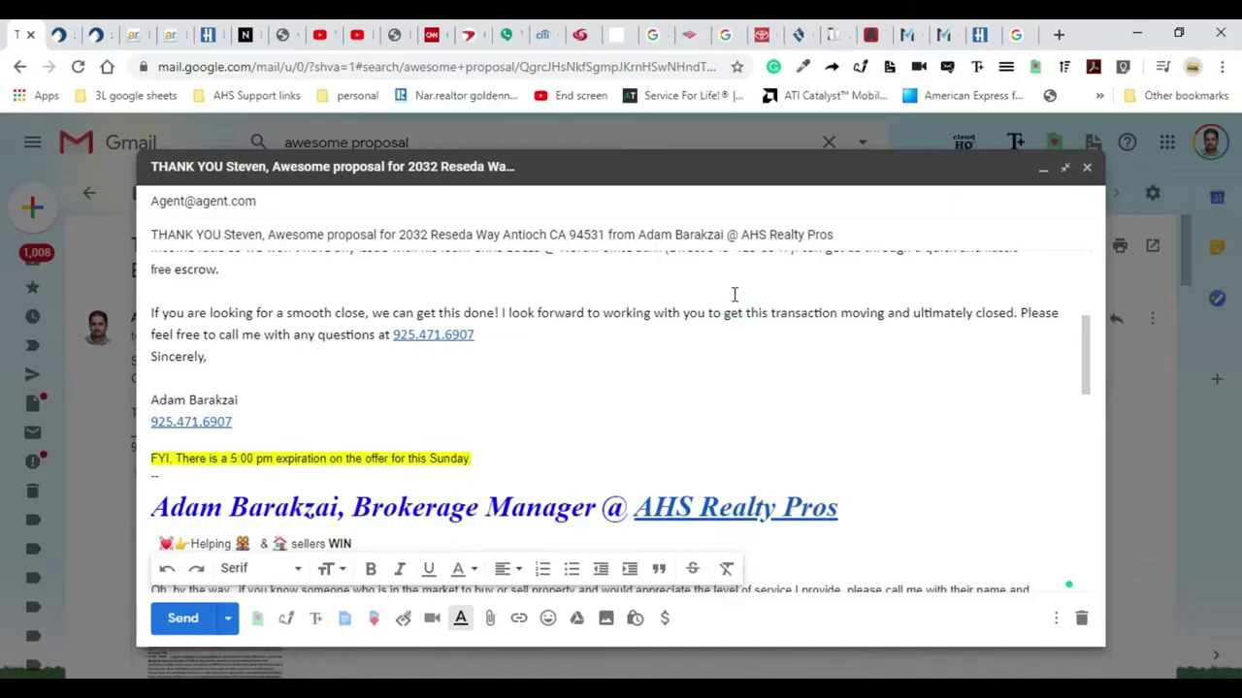
{"action": "scroll", "coordinate": [734, 294], "scroll_direction": "up", "scroll_amount": 2}
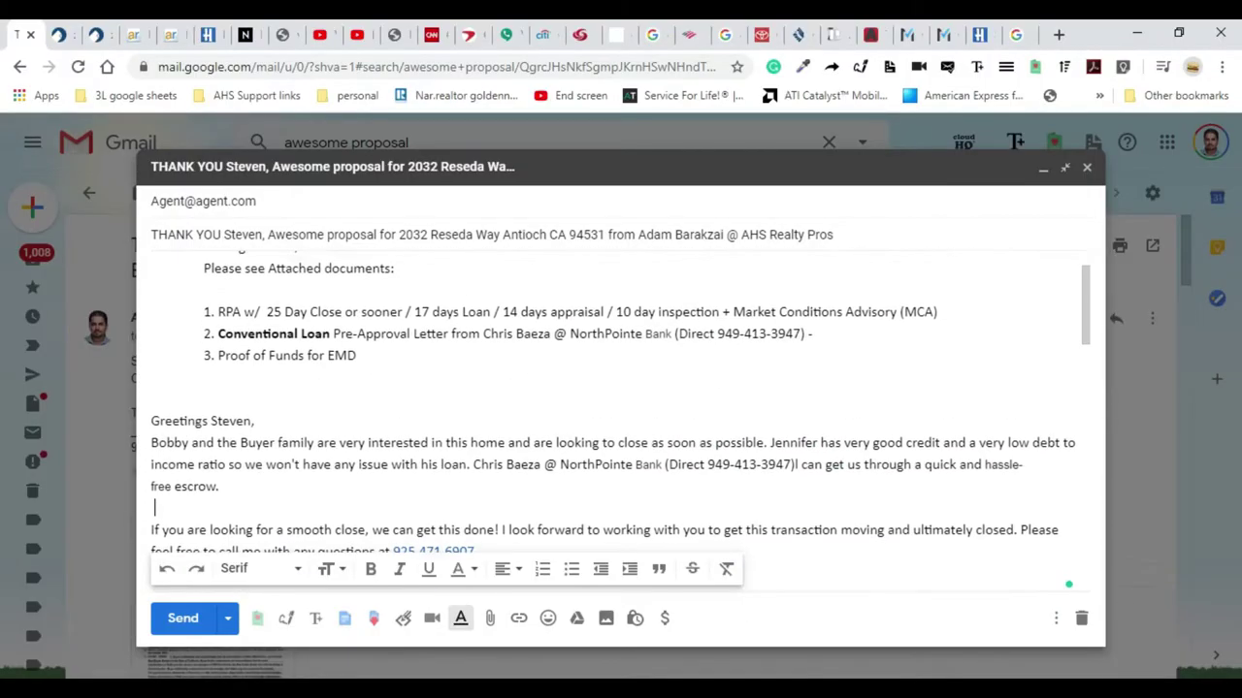
{"action": "scroll", "coordinate": [620, 421], "scroll_direction": "up", "scroll_amount": 1}
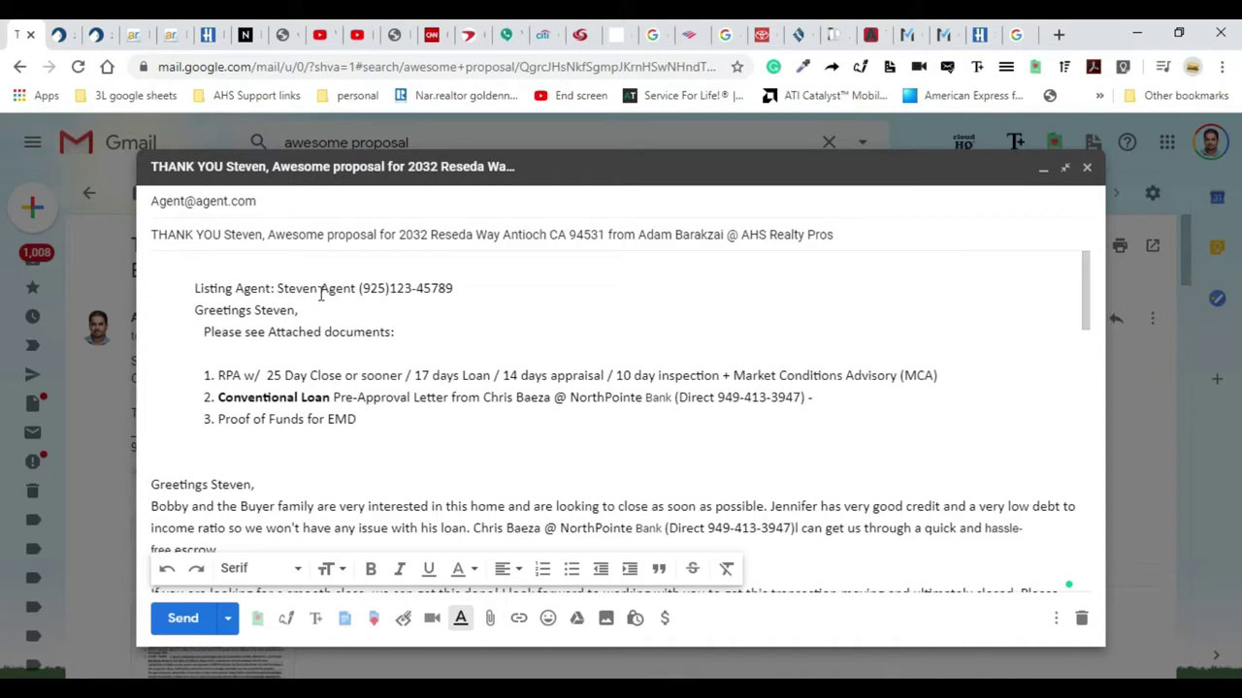
{"action": "left_click_drag", "start_coordinate": [321, 294], "coordinate": [356, 294]}
- Remove the extra digit from the listing agent's phone number and add 'w/ AHS Realty Pros' after it
{"action": "left_click", "coordinate": [327, 288]}
{"action": "key", "text": "Right"}
{"action": "key", "text": "Right"}
{"action": "key", "text": "Right"}
{"action": "key", "text": "Right"}
{"action": "key", "text": "Right"}
{"action": "key", "text": "Right"}
{"action": "key", "text": "Right"}
{"action": "key", "text": "Right"}
{"action": "key", "text": "Right"}
{"action": "key", "text": "Right"}
{"action": "key", "text": "Right"}
{"action": "key", "text": "Right"}
{"action": "key", "text": "Right"}
{"action": "key", "text": "Right"}
{"action": "key", "text": "Right"}
{"action": "key", "text": "Left"}
{"action": "key", "text": "Left"}
{"action": "key", "text": "Left"}
{"action": "left_click", "coordinate": [456, 293]}
{"action": "key", "text": "BackSpace"}
{"action": "key", "text": "Left"}
{"action": "key", "text": "Left"}
{"action": "type", "text": "w/ AHS Realty Pros"}
- Delete the stray ' -' after the lender's direct number in the pre-approval letter item
{"action": "key", "text": "Down"}
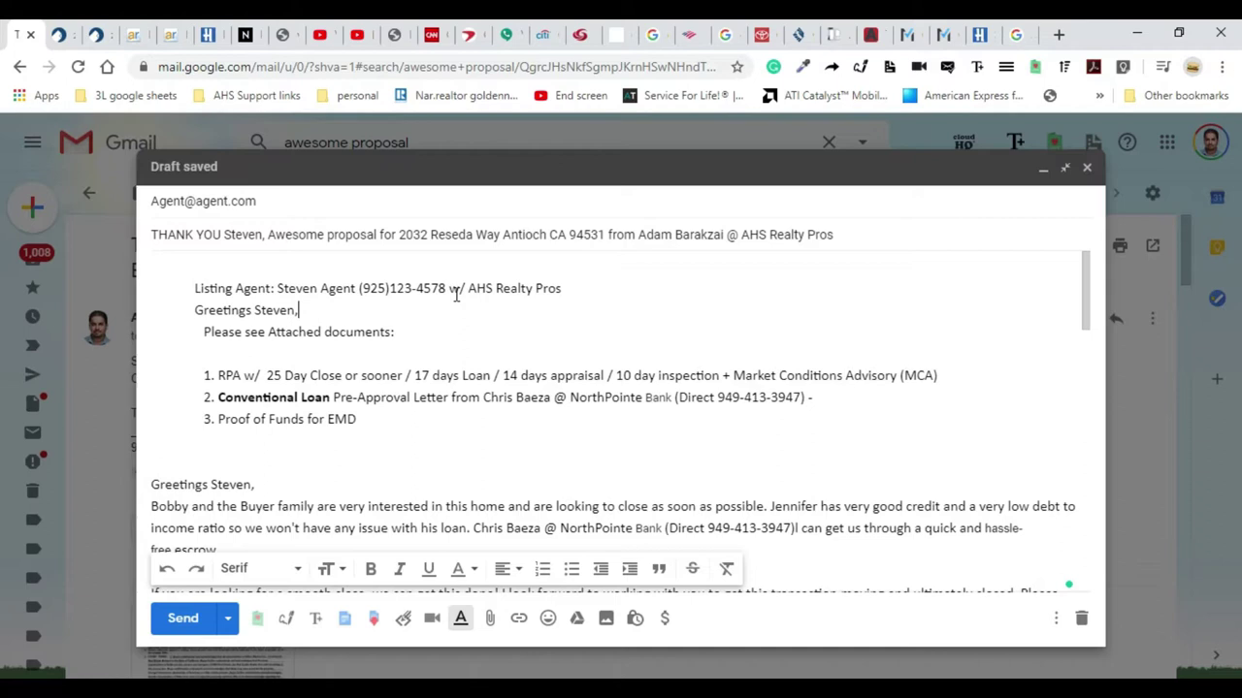
{"action": "key", "text": "Down"}
{"action": "key", "text": "Down"}
{"action": "key", "text": "Down"}
{"action": "key", "text": "Down"}
{"action": "key", "text": "Up"}
{"action": "key", "text": "Right"}
{"action": "key", "text": "Right"}
{"action": "key", "text": "Right"}
{"action": "key", "text": "Right"}
{"action": "key", "text": "Right"}
{"action": "key", "text": "Right"}
{"action": "key", "text": "Right"}
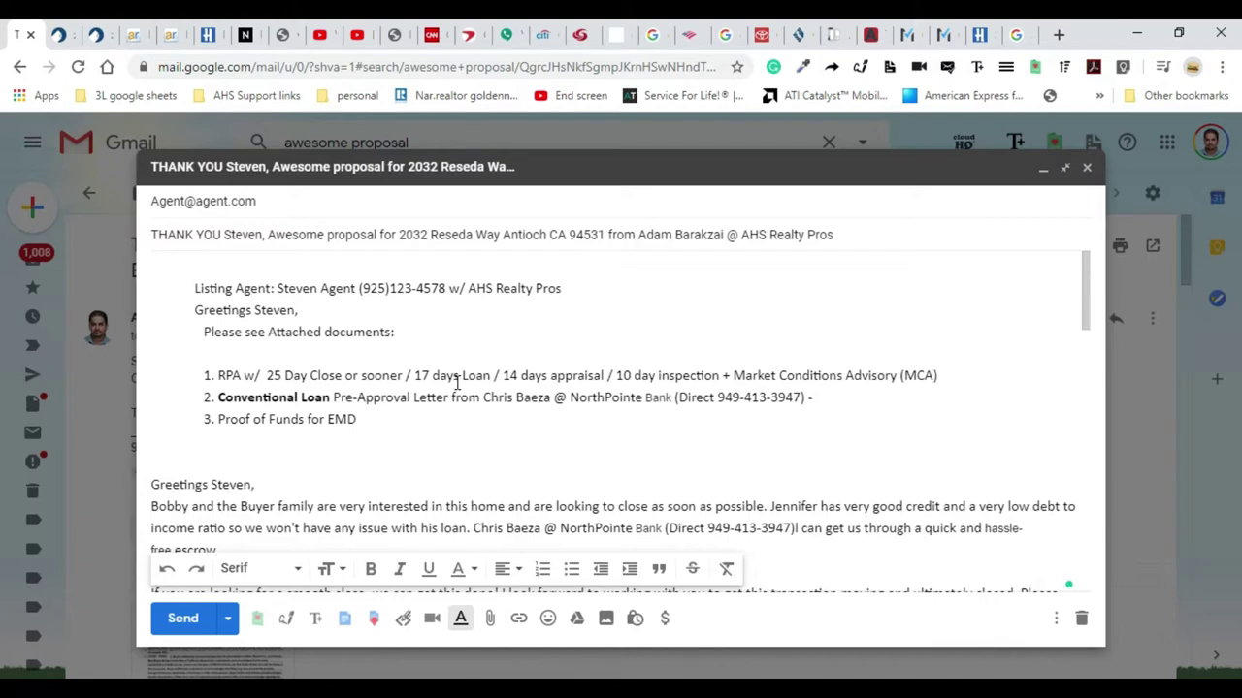
{"action": "key", "text": "Right"}
{"action": "key", "text": "Right"}
{"action": "key", "text": "Right"}
{"action": "key", "text": "Right"}
{"action": "key", "text": "Right"}
{"action": "key", "text": "Right"}
{"action": "key", "text": "Right"}
{"action": "key", "text": "Right"}
{"action": "key", "text": "Right"}
{"action": "key", "text": "Right"}
{"action": "key", "text": "Right"}
{"action": "key", "text": "Right"}
{"action": "key", "text": "Right"}
{"action": "key", "text": "Right"}
{"action": "key", "text": "Right"}
{"action": "key", "text": "Right"}
{"action": "key", "text": "Right"}
{"action": "key", "text": "Right"}
{"action": "key", "text": "Right"}
{"action": "key", "text": "Right"}
{"action": "key", "text": "Right"}
{"action": "key", "text": "Right"}
{"action": "key", "text": "Right"}
{"action": "key", "text": "Right"}
{"action": "key", "text": "Right"}
{"action": "key", "text": "Right"}
{"action": "key", "text": "Right"}
{"action": "key", "text": "Right"}
{"action": "key", "text": "Right"}
{"action": "key", "text": "Right"}
{"action": "key", "text": "Right"}
{"action": "key", "text": "Right"}
{"action": "key", "text": "Down"}
{"action": "key", "text": "End"}
{"action": "key", "text": "BackSpace"}
{"action": "key", "text": "BackSpace"}
- Add a period after 'EMD' in the Proof of Funds item and replace the wrong name with the buyer's first name
{"action": "left_click", "coordinate": [362, 420]}
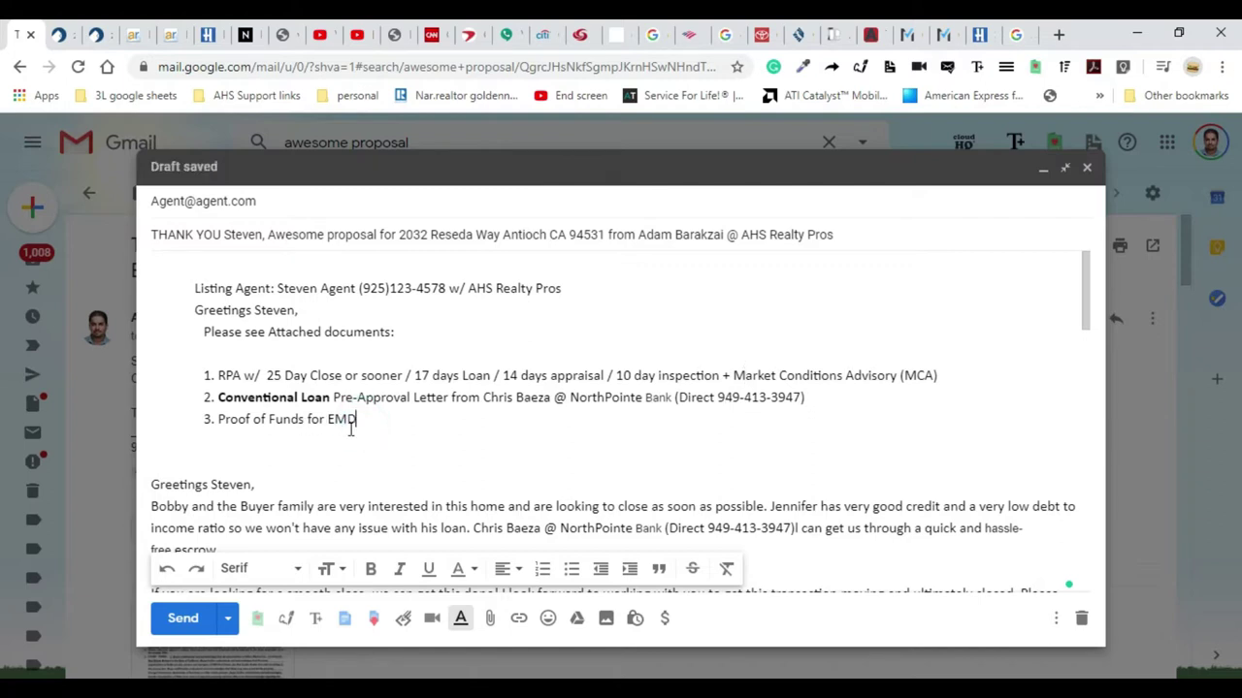
{"action": "type", "text": "."}
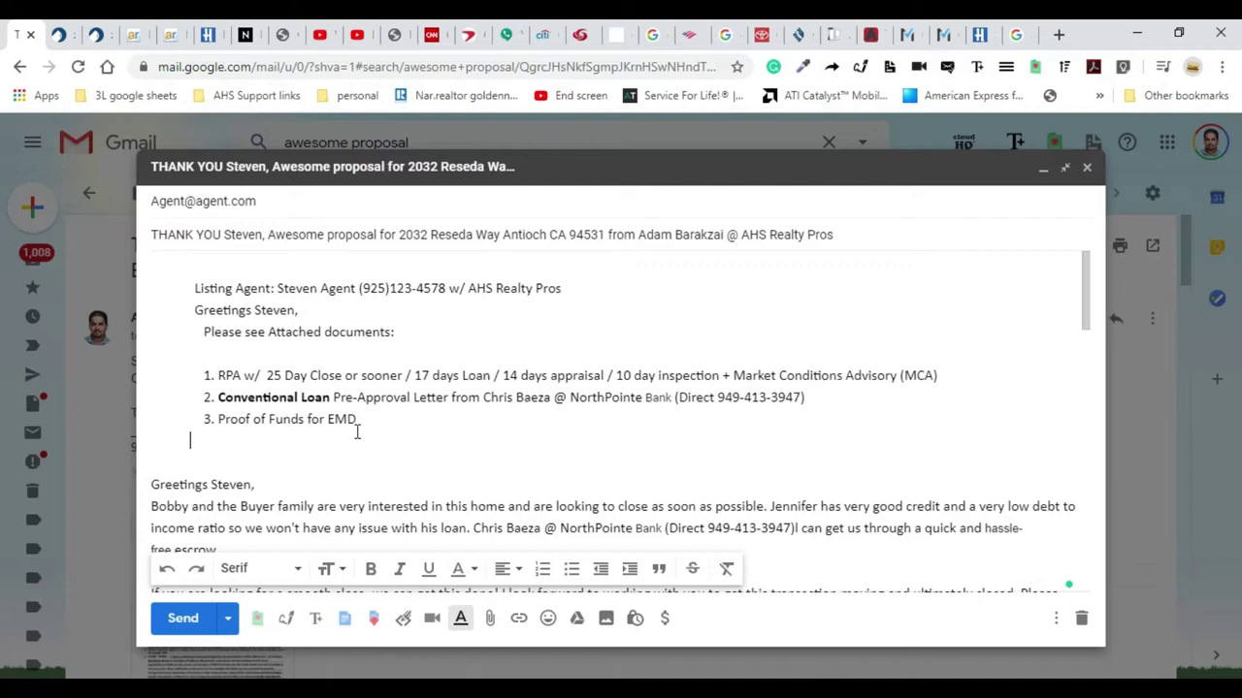
{"action": "key", "text": "Down"}
{"action": "key", "text": "Down"}
{"action": "key", "text": "Down"}
{"action": "key", "text": "Down"}
{"action": "double_click", "coordinate": [788, 507]}
{"action": "type", "text": "Bobby"}
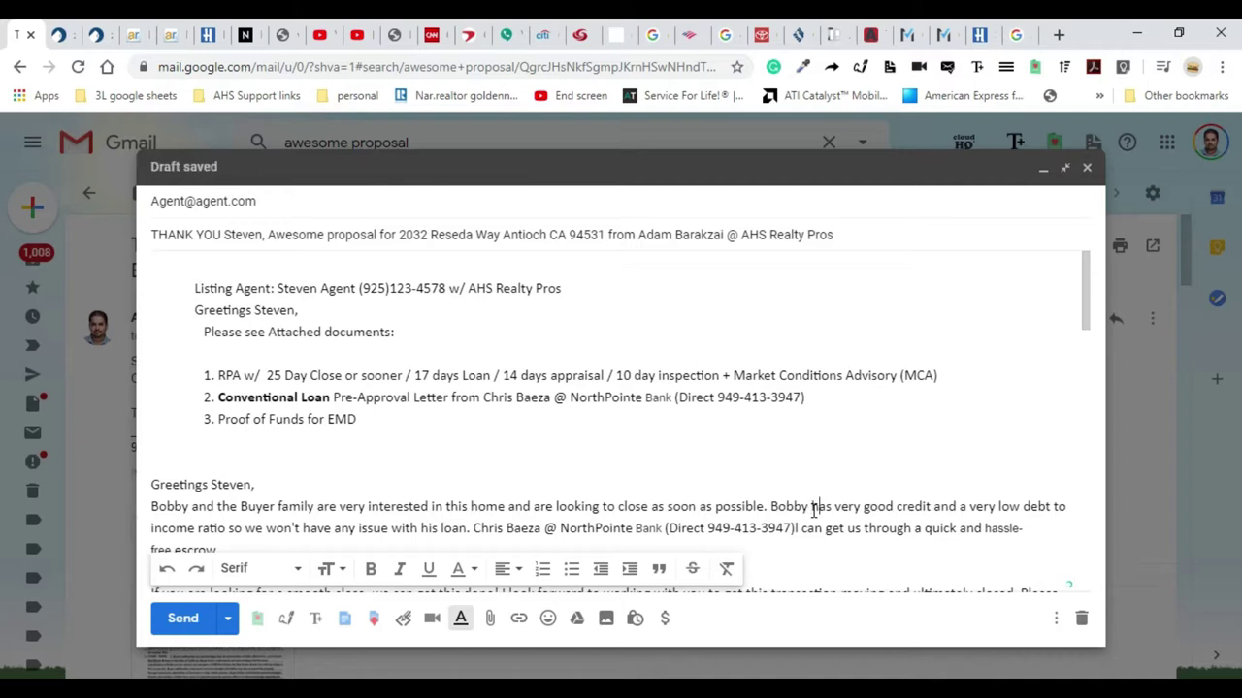
{"action": "key", "text": "Right"}
{"action": "key", "text": "Right"}
{"action": "key", "text": "Right"}
{"action": "key", "text": "Right"}
{"action": "key", "text": "Right"}
{"action": "key", "text": "Right"}
{"action": "key", "text": "Right"}
{"action": "key", "text": "Right"}
{"action": "key", "text": "Right"}
{"action": "key", "text": "Right"}
{"action": "key", "text": "Right"}
{"action": "key", "text": "Right"}
{"action": "key", "text": "Right"}
{"action": "key", "text": "Right"}
{"action": "key", "text": "Right"}
{"action": "key", "text": "Right"}
{"action": "key", "text": "Right"}
{"action": "key", "text": "Right"}
{"action": "key", "text": "Right"}
{"action": "key", "text": "Right"}
{"action": "key", "text": "Right"}
{"action": "key", "text": "Right"}
{"action": "key", "text": "Right"}
{"action": "key", "text": "Right"}
{"action": "key", "text": "Right"}
{"action": "key", "text": "Right"}
{"action": "key", "text": "Right"}
{"action": "key", "text": "Right"}
{"action": "key", "text": "Right"}
{"action": "key", "text": "Right"}
{"action": "key", "text": "Right"}
{"action": "key", "text": "Right"}
{"action": "key", "text": "Right"}
{"action": "key", "text": "Right"}
{"action": "key", "text": "Right"}
{"action": "key", "text": "Right"}
{"action": "key", "text": "Right"}
{"action": "key", "text": "Right"}
{"action": "key", "text": "Right"}
{"action": "key", "text": "Right"}
{"action": "key", "text": "Right"}
{"action": "key", "text": "Right"}
{"action": "key", "text": "Right"}
{"action": "key", "text": "Right"}
{"action": "key", "text": "Right"}
{"action": "key", "text": "Right"}
{"action": "key", "text": "Right"}
{"action": "key", "text": "Right"}
{"action": "key", "text": "Right"}
{"action": "key", "text": "Right"}
{"action": "key", "text": "Right"}
{"action": "key", "text": "Right"}
{"action": "key", "text": "Right"}
{"action": "key", "text": "Right"}
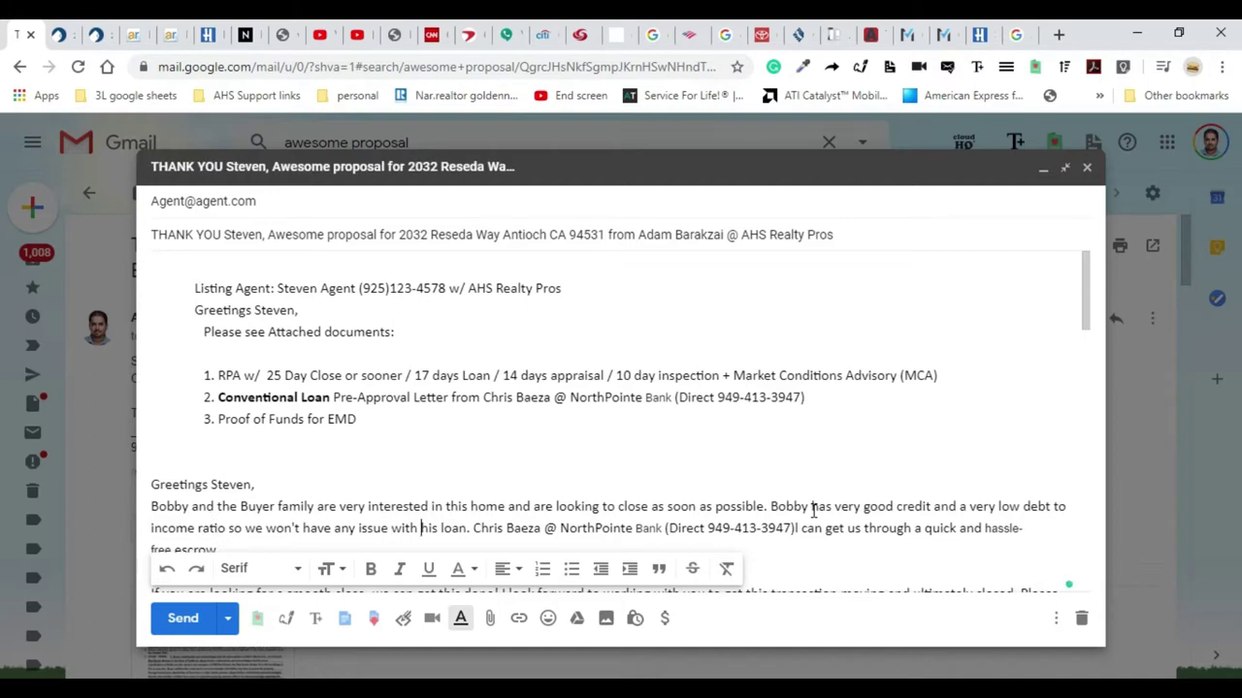
{"action": "key", "text": "Right"}
{"action": "key", "text": "Right"}
{"action": "key", "text": "Right"}
{"action": "key", "text": "Right"}
{"action": "key", "text": "Right"}
{"action": "key", "text": "Right"}
{"action": "key", "text": "Right"}
{"action": "key", "text": "Right"}
{"action": "key", "text": "Right"}
{"action": "key", "text": "Right"}
{"action": "key", "text": "Right"}
{"action": "key", "text": "Right"}
{"action": "key", "text": "Right"}
{"action": "key", "text": "Right"}
{"action": "key", "text": "Right"}
{"action": "key", "text": "Right"}
{"action": "key", "text": "Right"}
{"action": "key", "text": "Right"}
{"action": "key", "text": "Right"}
{"action": "key", "text": "Right"}
{"action": "key", "text": "Right"}
{"action": "key", "text": "Right"}
{"action": "key", "text": "Right"}
{"action": "key", "text": "Right"}
{"action": "key", "text": "Right"}
{"action": "key", "text": "Right"}
{"action": "key", "text": "Right"}
{"action": "key", "text": "Right"}
{"action": "key", "text": "Right"}
{"action": "key", "text": "Right"}
{"action": "key", "text": "Right"}
{"action": "key", "text": "Right"}
{"action": "key", "text": "Right"}
{"action": "key", "text": "Right"}
{"action": "key", "text": "Right"}
{"action": "key", "text": "Right"}
{"action": "key", "text": "Right"}
{"action": "key", "text": "Right"}
{"action": "key", "text": "Right"}
{"action": "key", "text": "Right"}
{"action": "key", "text": "Right"}
{"action": "key", "text": "Right"}
{"action": "key", "text": "Right"}
{"action": "key", "text": "Right"}
{"action": "key", "text": "Right"}
{"action": "key", "text": "Right"}
{"action": "key", "text": "Right"}
{"action": "key", "text": "Right"}
{"action": "key", "text": "Right"}
{"action": "key", "text": "Right"}
{"action": "key", "text": "Right"}
{"action": "key", "text": "Right"}
{"action": "key", "text": "Right"}
{"action": "key", "text": "Right"}
{"action": "key", "text": "Right"}
{"action": "key", "text": "Right"}
{"action": "key", "text": "Right"}
{"action": "key", "text": "Right"}
{"action": "key", "text": "Right"}
{"action": "key", "text": "Right"}
{"action": "key", "text": "Down"}
{"action": "key", "text": "Down"}
{"action": "key", "text": "Down"}
{"action": "key", "text": "Down"}
{"action": "key", "text": "Down"}
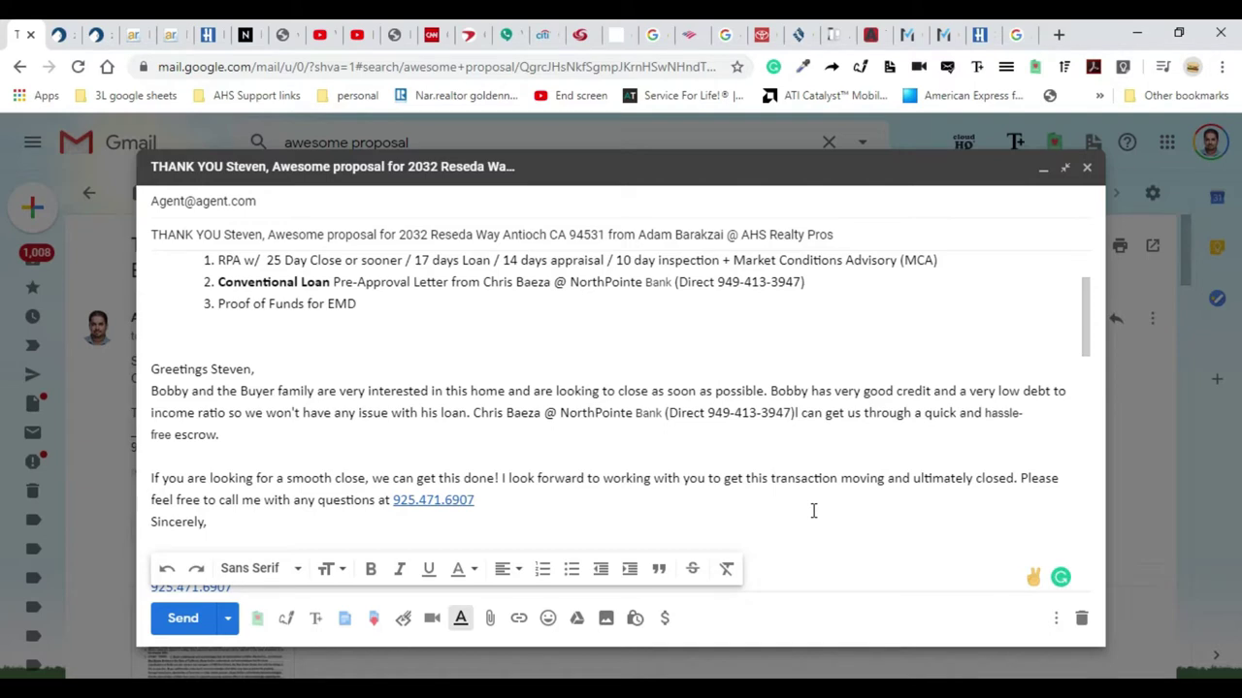
- Review the FYI expiration line and signature block, then bring up the Reseda folder in File Explorer
{"action": "key", "text": "Down"}
{"action": "key", "text": "Down"}
{"action": "key", "text": "Down"}
{"action": "key", "text": "Down"}
{"action": "key", "text": "Down"}
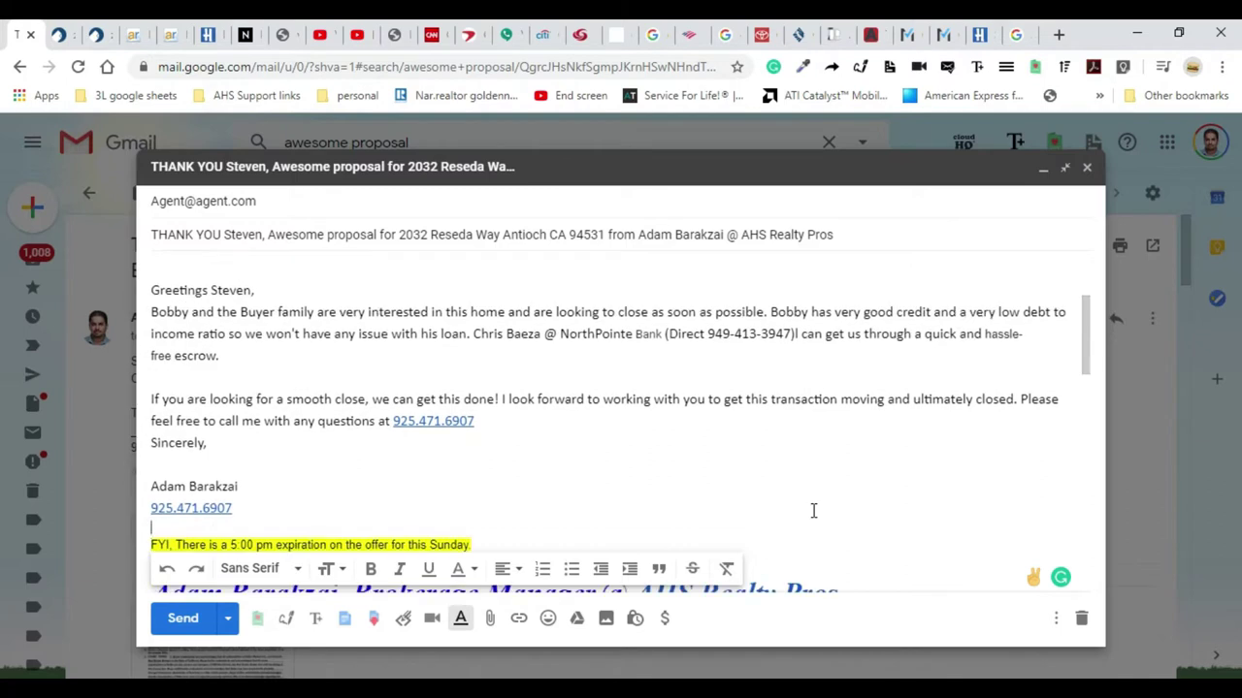
{"action": "key", "text": "Up"}
{"action": "key", "text": "Up"}
{"action": "key", "text": "Down"}
{"action": "key", "text": "Down"}
{"action": "key", "text": "Down"}
{"action": "key", "text": "Down"}
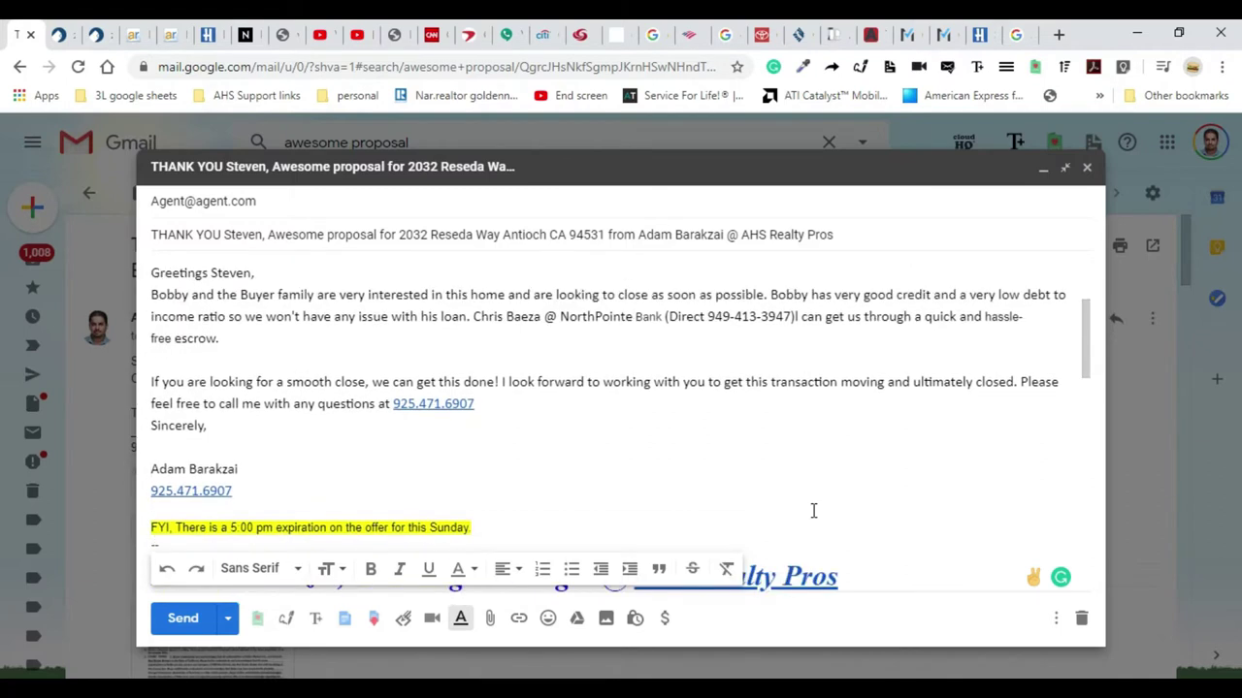
{"action": "triple_click", "coordinate": [466, 530]}
{"action": "left_click", "coordinate": [503, 528]}
{"action": "key", "text": "Down"}
{"action": "key", "text": "Down"}
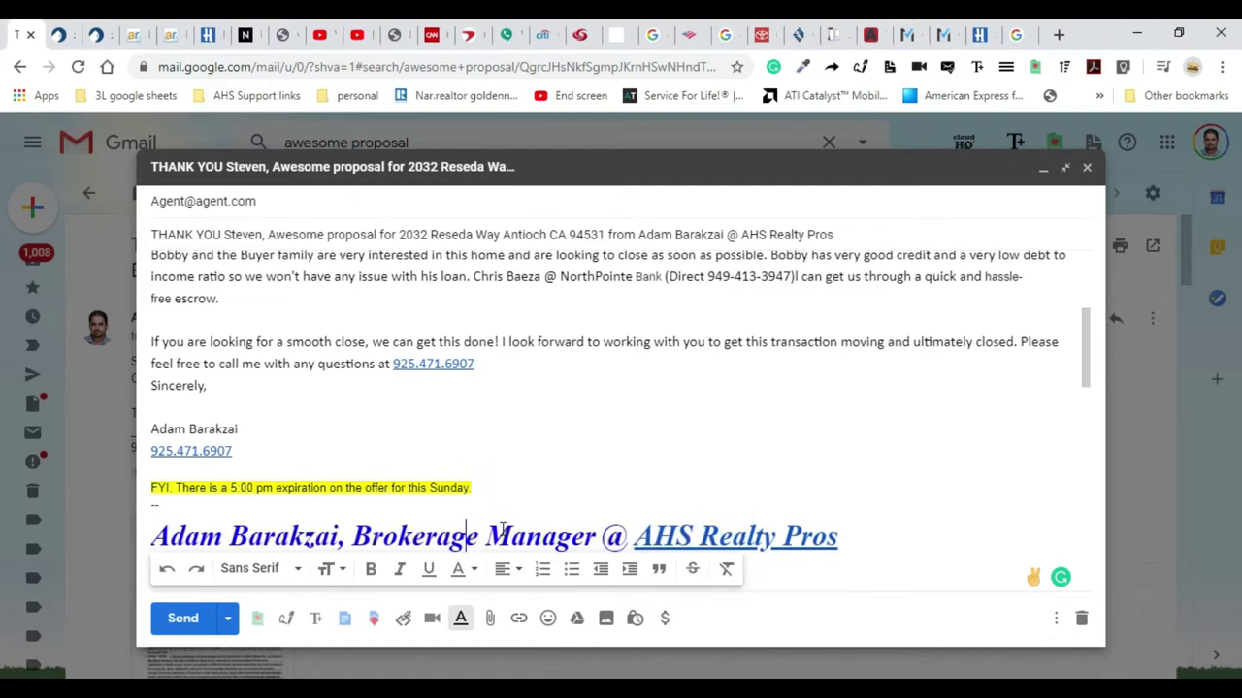
{"action": "key", "text": "Up"}
{"action": "key", "text": "Up"}
{"action": "scroll", "coordinate": [501, 529], "scroll_direction": "down", "scroll_amount": 2}
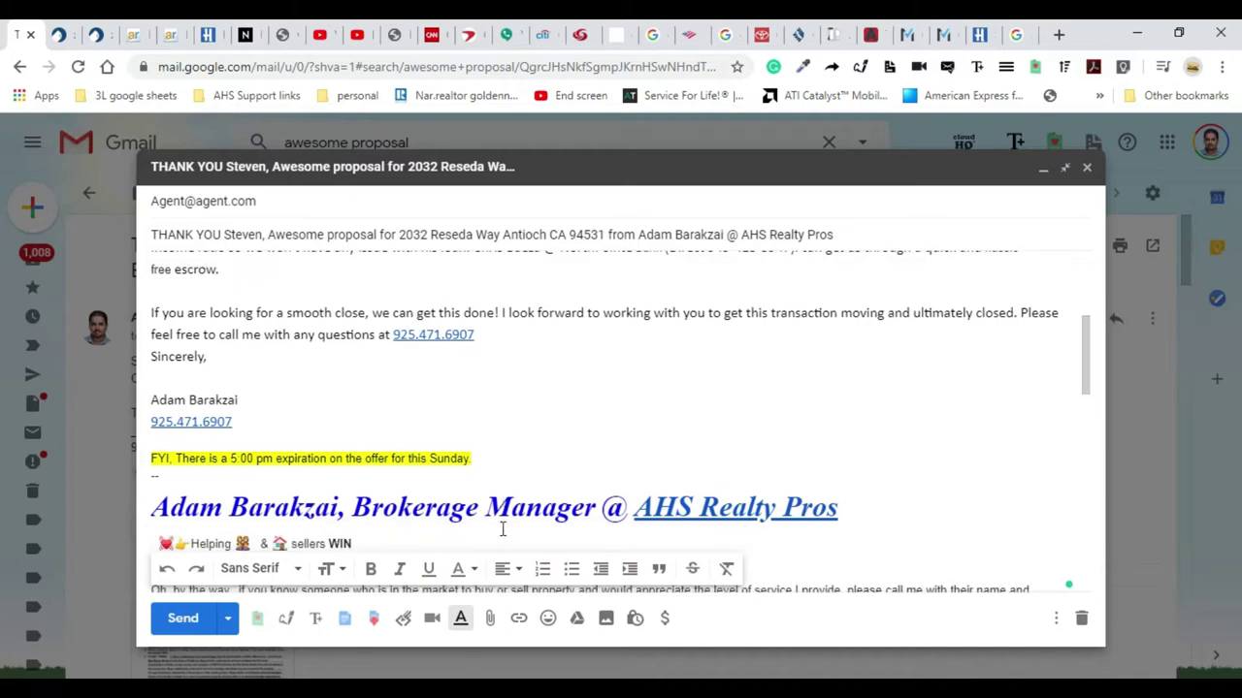
{"action": "key", "text": "Down"}
{"action": "key", "text": "Down"}
{"action": "key", "text": "Down"}
{"action": "key", "text": "Down"}
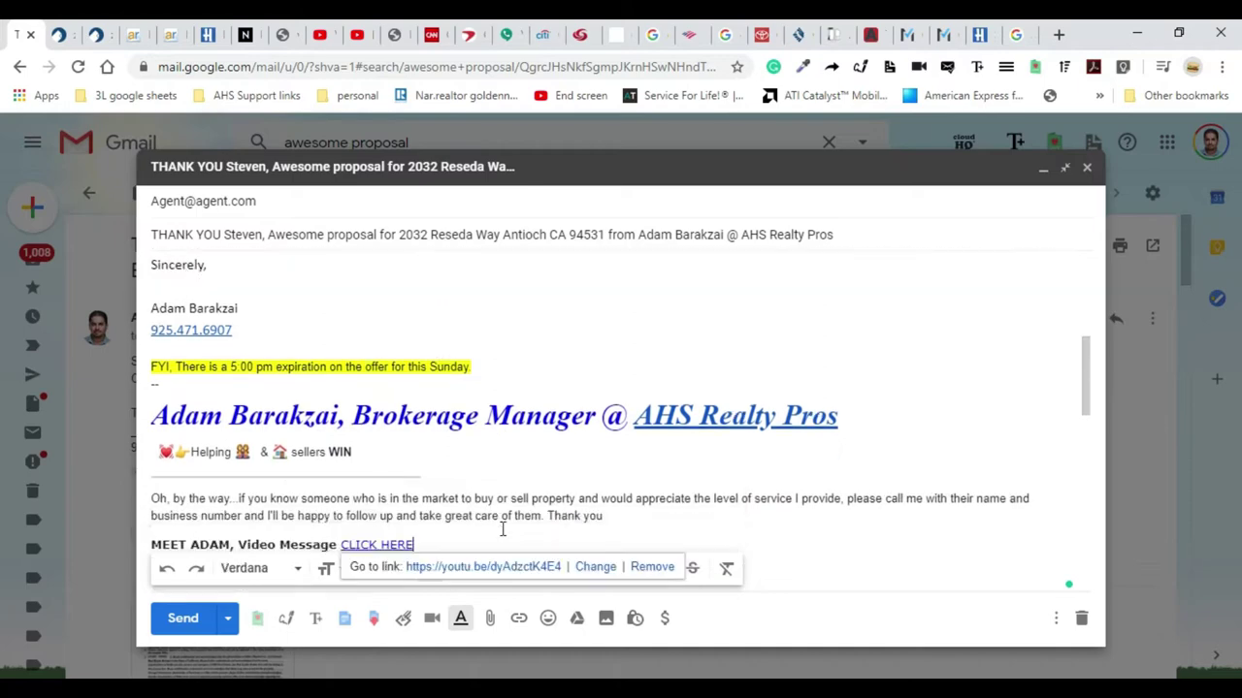
{"action": "key", "text": "Down"}
{"action": "key", "text": "Down"}
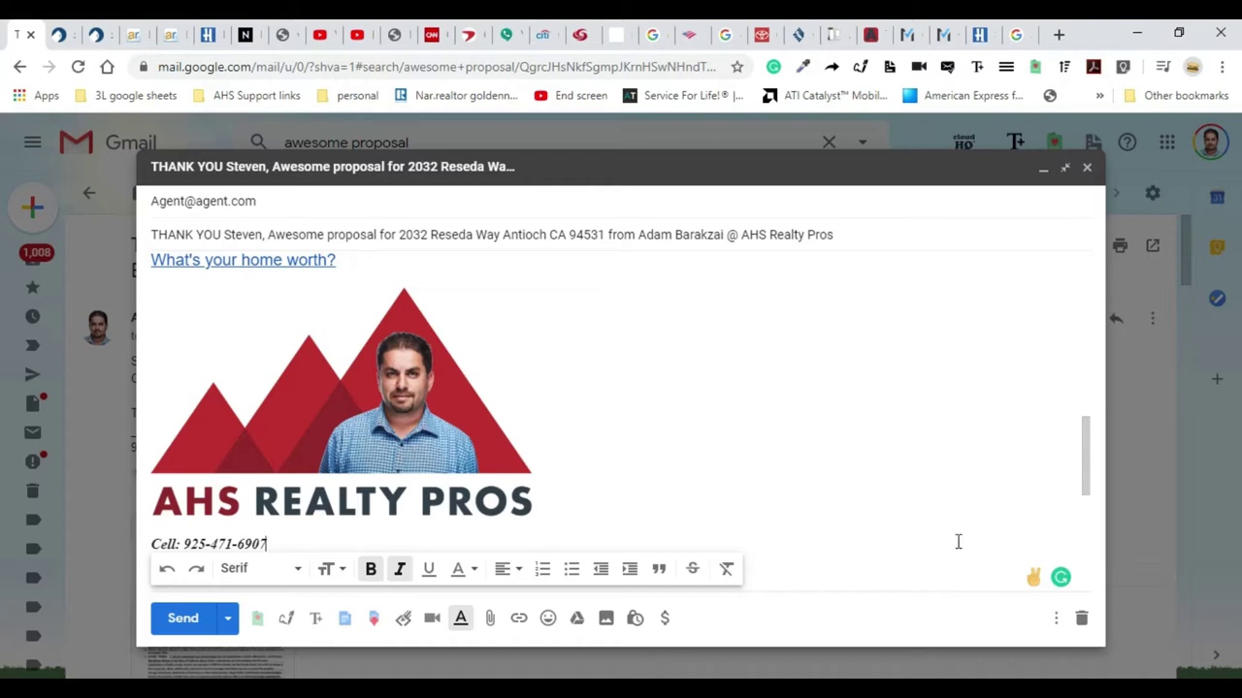
{"action": "left_click_drag", "start_coordinate": [1087, 454], "coordinate": [1085, 281]}
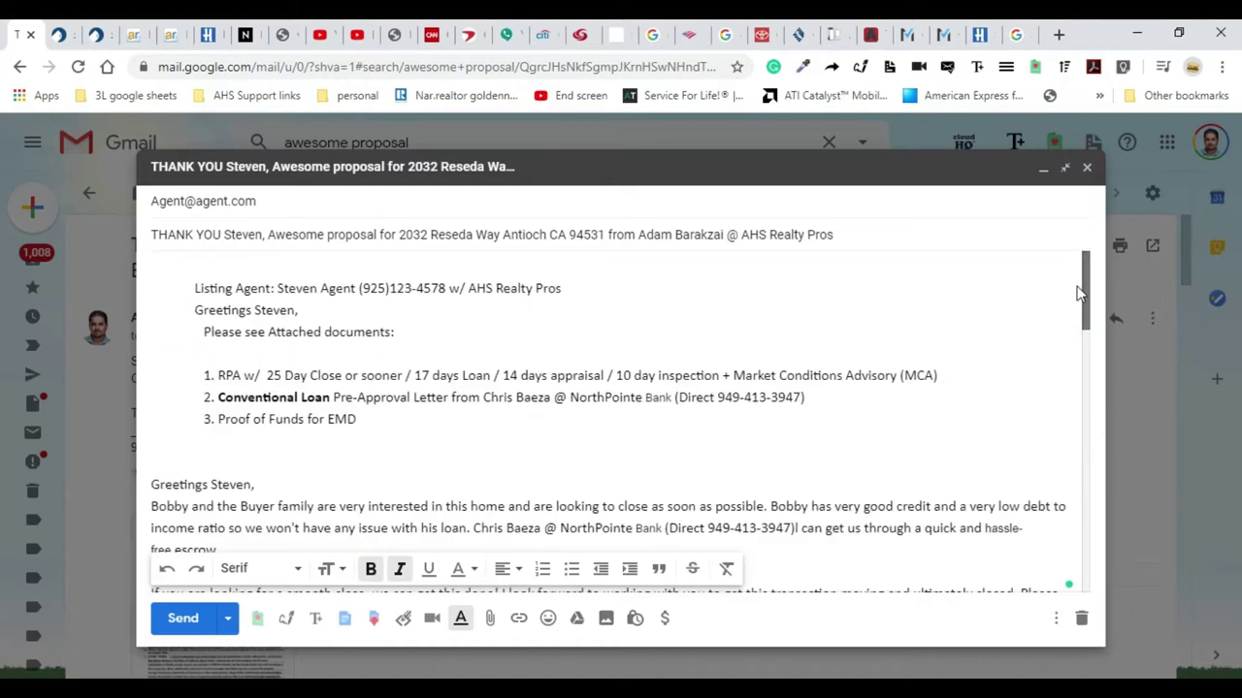
{"action": "key", "text": "alt+Tab"}
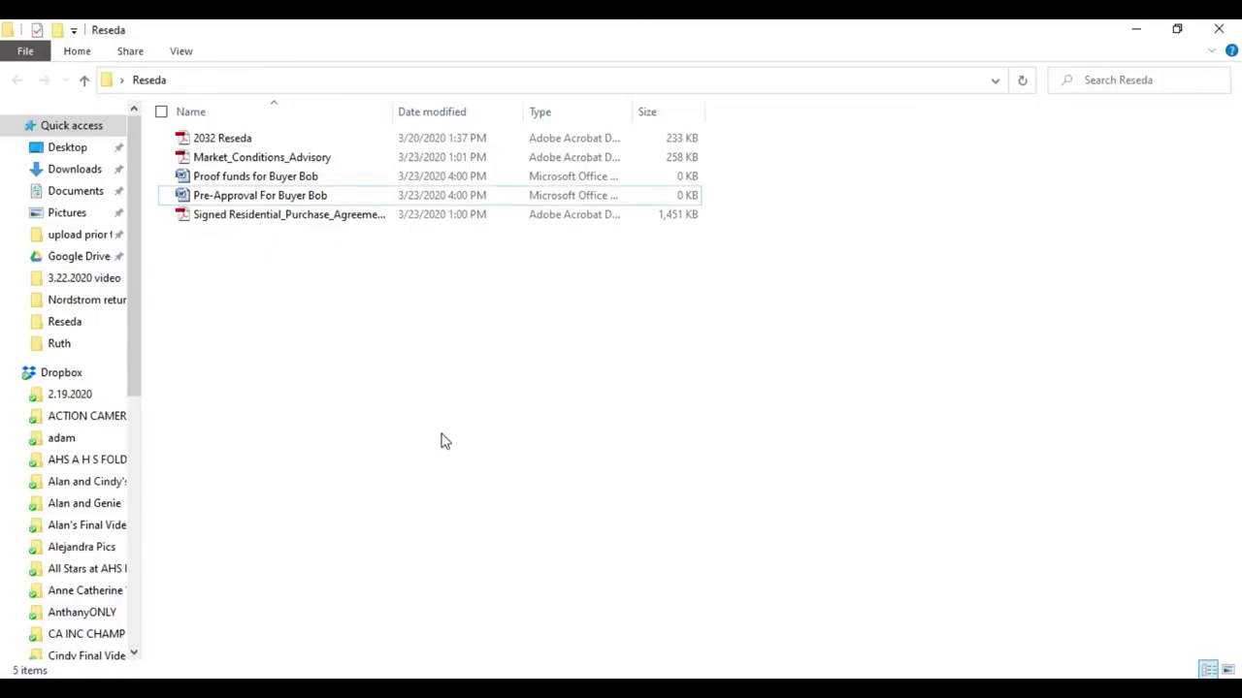
- Open Signed Residential_Purchase_Agreement__1218.pdf and scroll to the $481,000 offer and $14,430.00 deposit terms
{"action": "key", "text": "Up"}
{"action": "key", "text": "Down"}
{"action": "key", "text": "Down"}
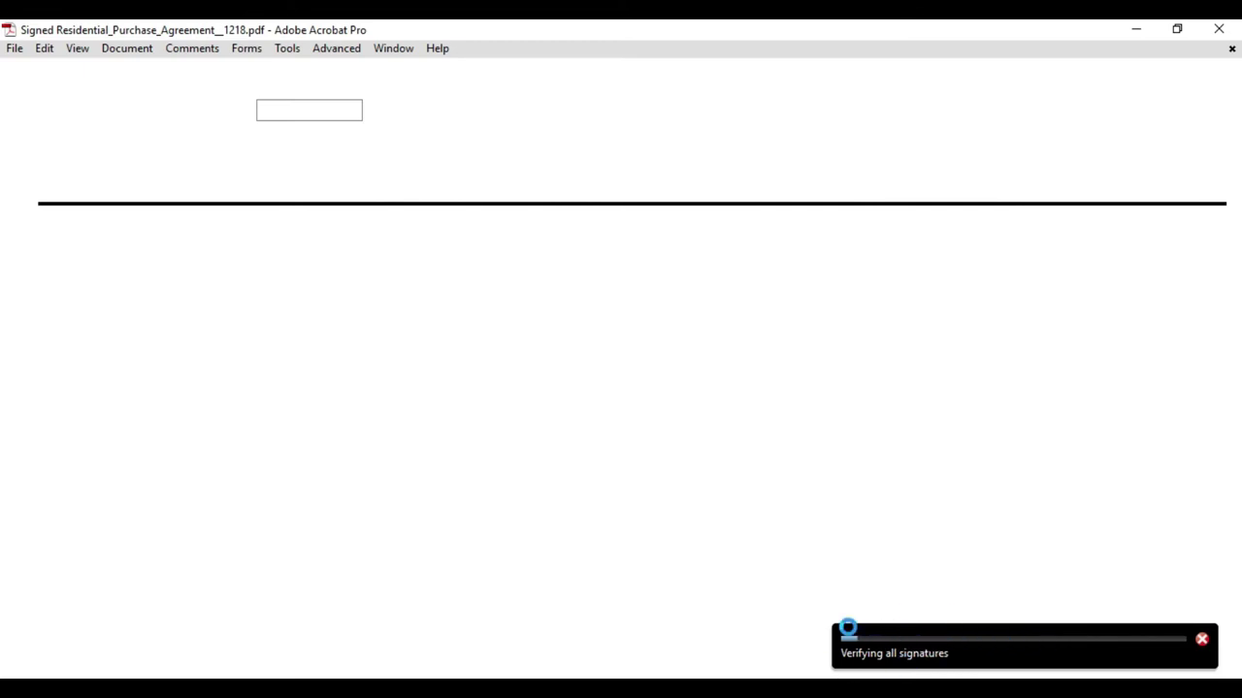
{"action": "scroll", "coordinate": [850, 636], "scroll_direction": "down", "scroll_amount": 15}
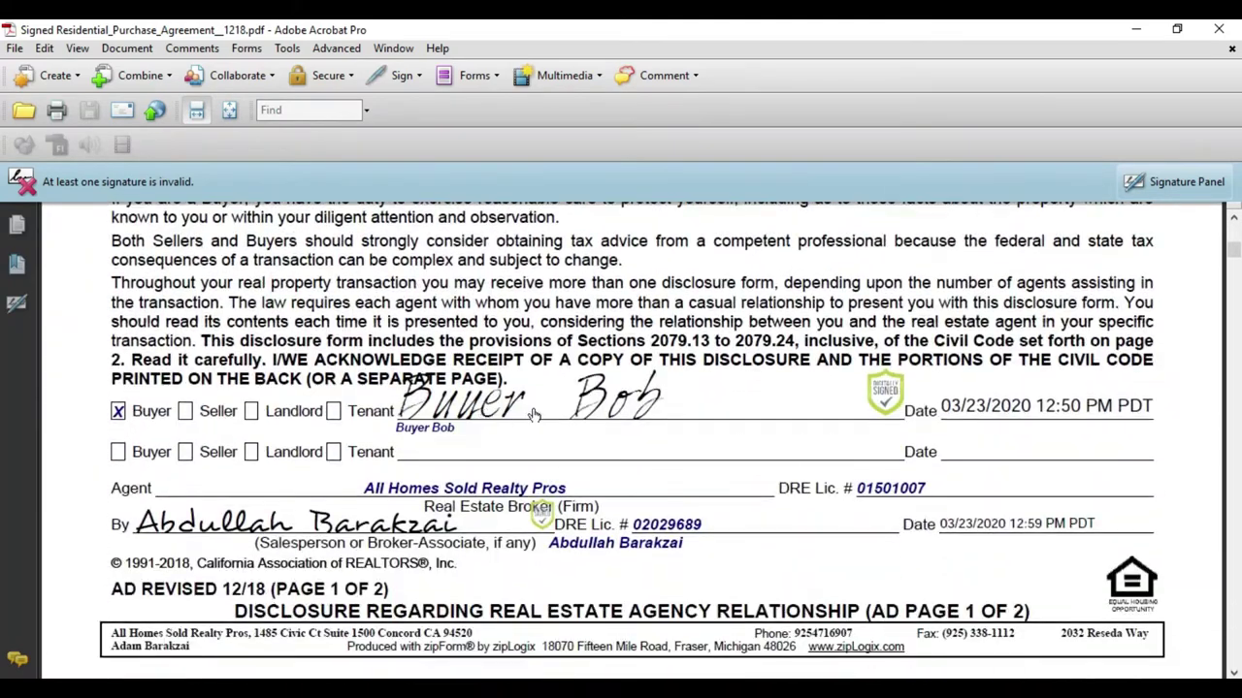
{"action": "scroll", "coordinate": [912, 501], "scroll_direction": "down", "scroll_amount": 3}
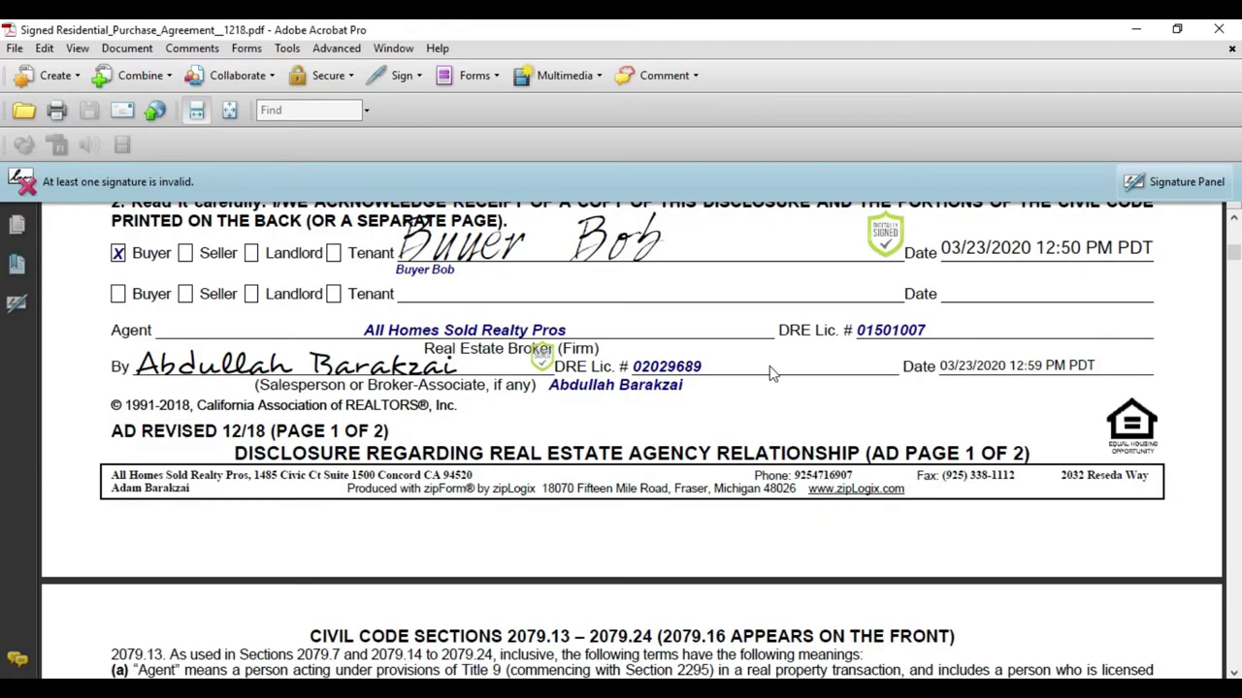
{"action": "scroll", "coordinate": [772, 373], "scroll_direction": "down", "scroll_amount": 15}
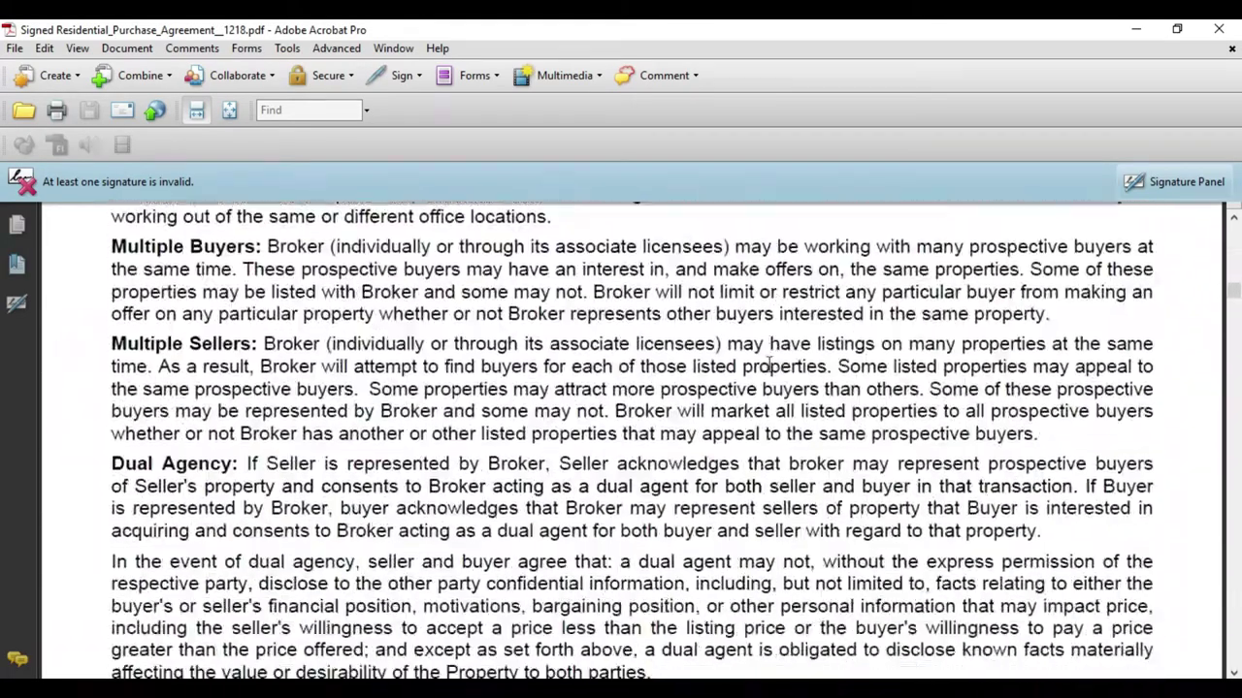
{"action": "scroll", "coordinate": [769, 364], "scroll_direction": "down", "scroll_amount": 10}
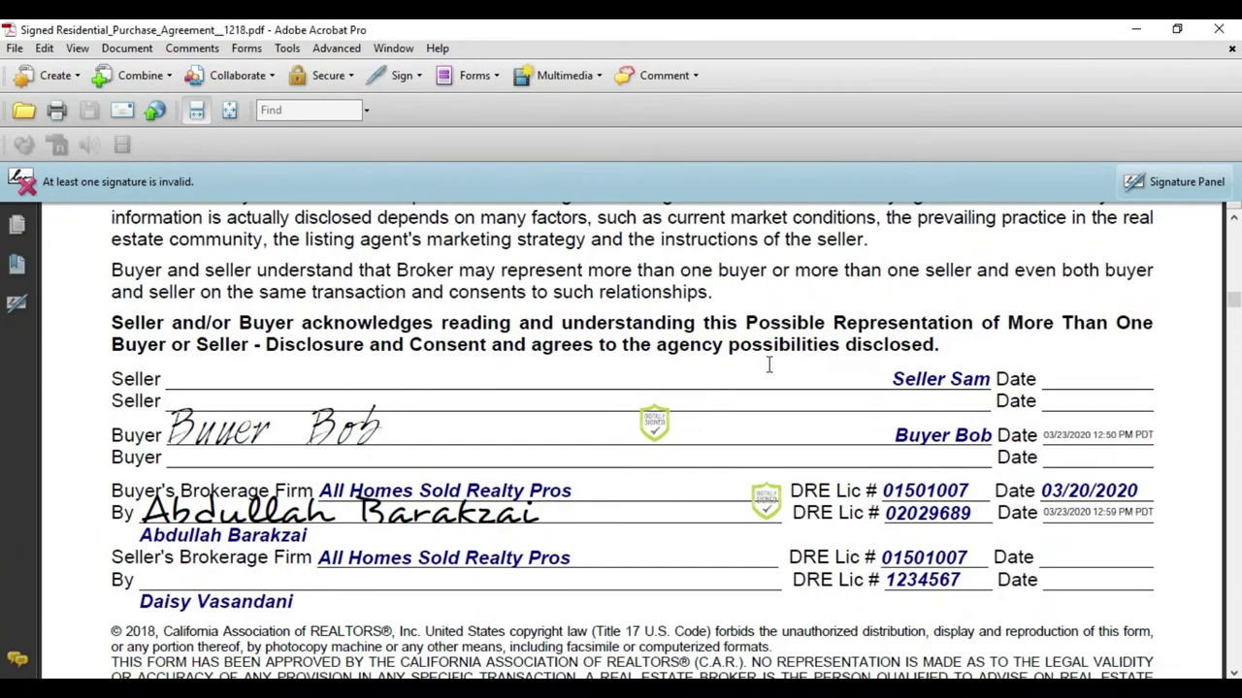
{"action": "scroll", "coordinate": [769, 368], "scroll_direction": "down", "scroll_amount": 12}
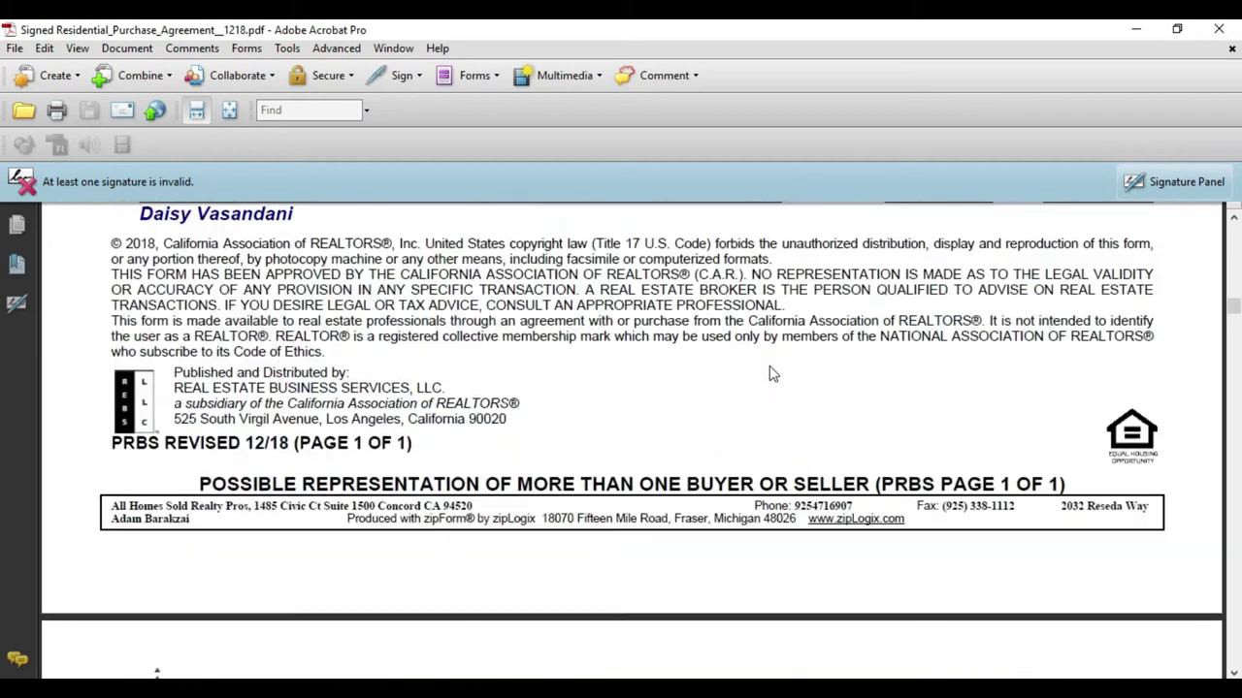
{"action": "scroll", "coordinate": [772, 374], "scroll_direction": "down", "scroll_amount": 10}
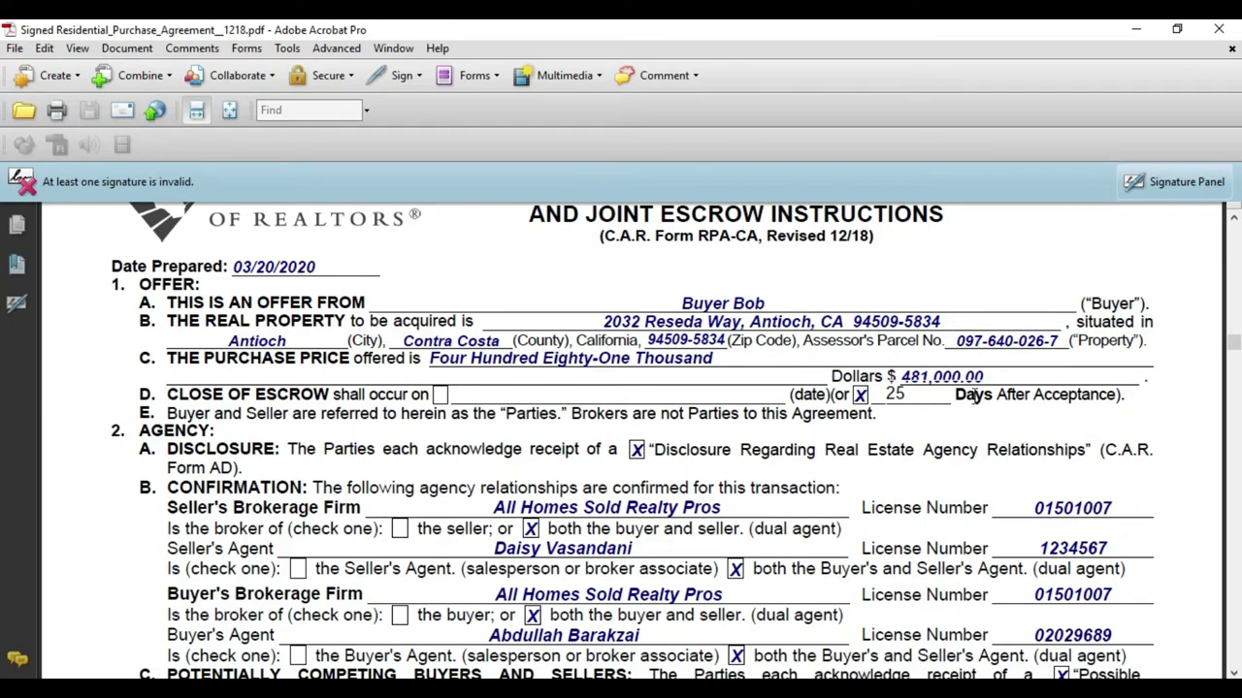
{"action": "scroll", "coordinate": [974, 398], "scroll_direction": "down", "scroll_amount": 5}
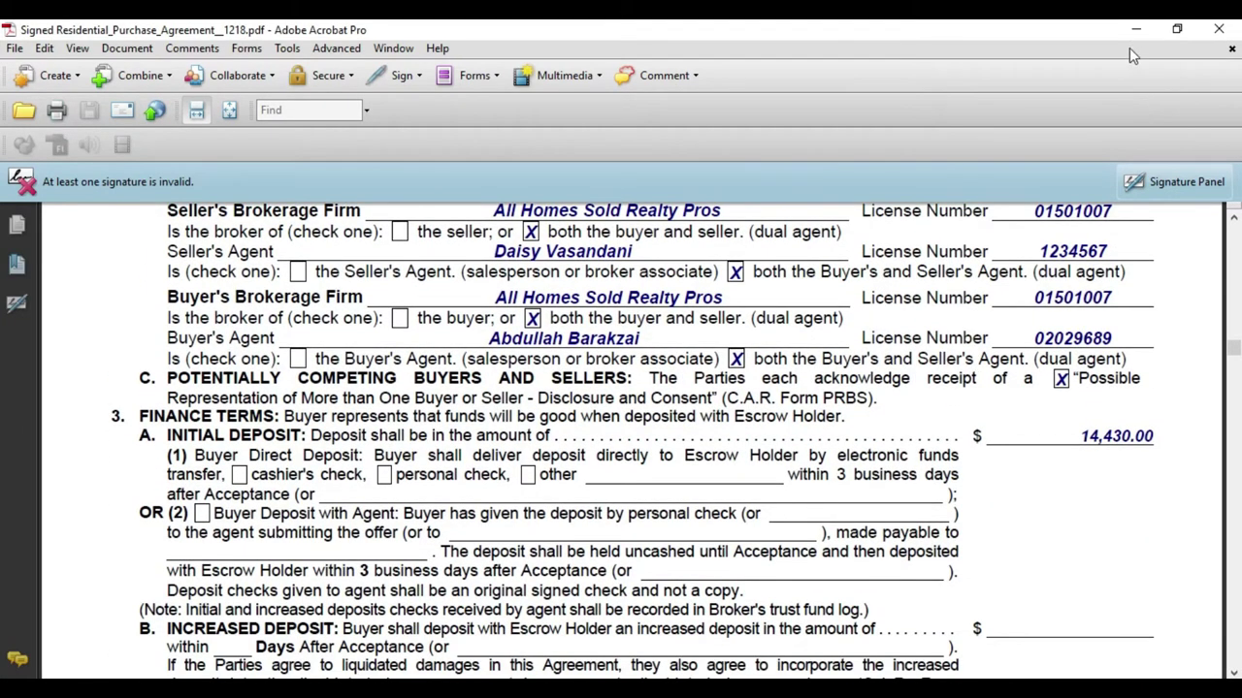
- Close the purchase agreement PDF and open the buyer's pre-approval Word document
{"action": "left_click", "coordinate": [1217, 30]}
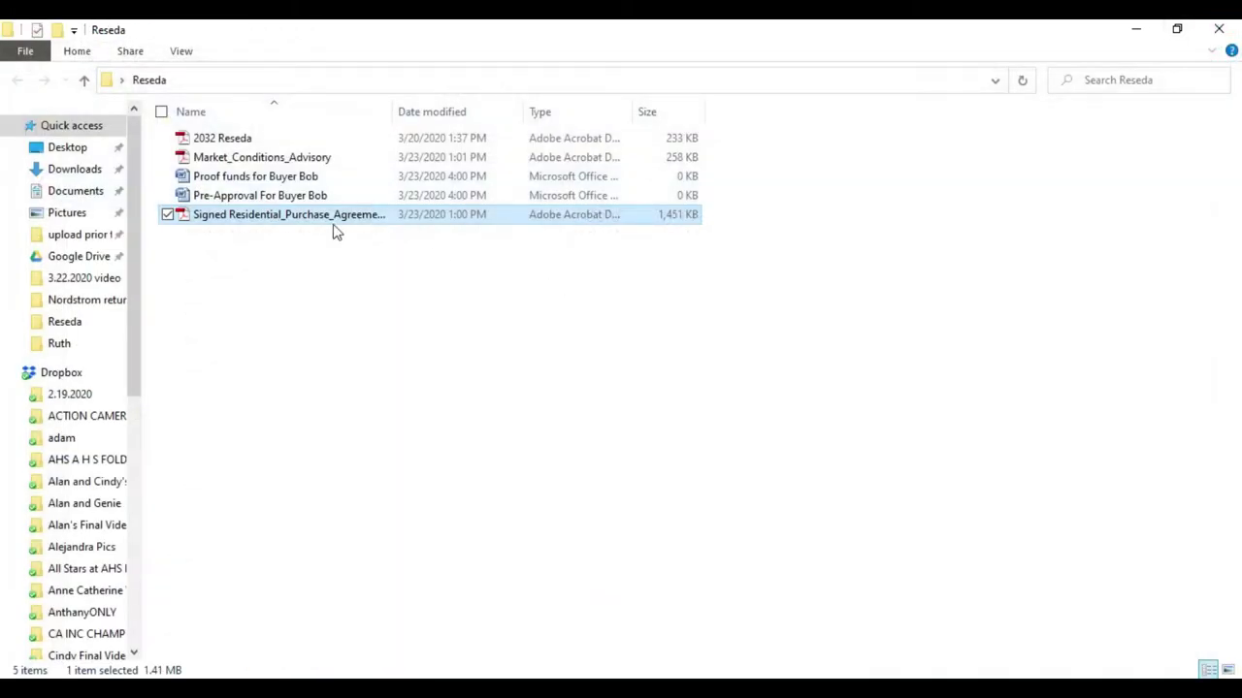
{"action": "left_click", "coordinate": [462, 177]}
{"action": "double_click", "coordinate": [461, 176]}
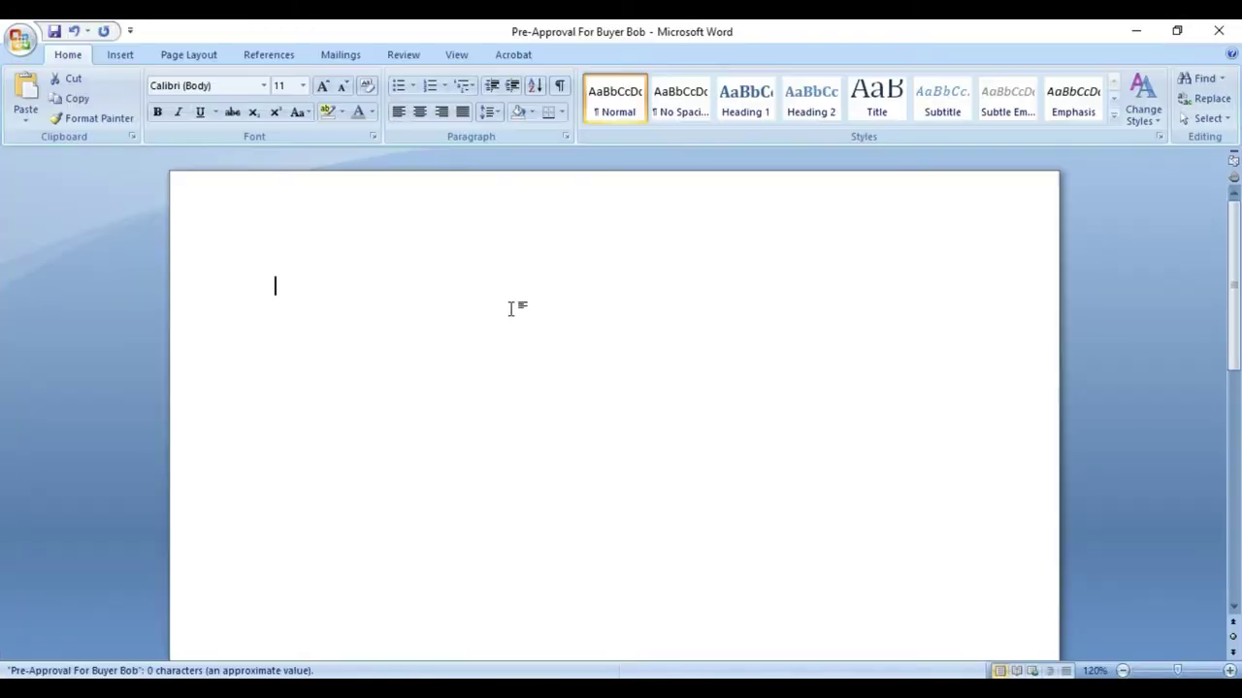
- Put the heading PRE-APPROVAL on the pre-approval document, save it and close Word
{"action": "left_click", "coordinate": [511, 308]}
{"action": "type", "text": "PRE"}
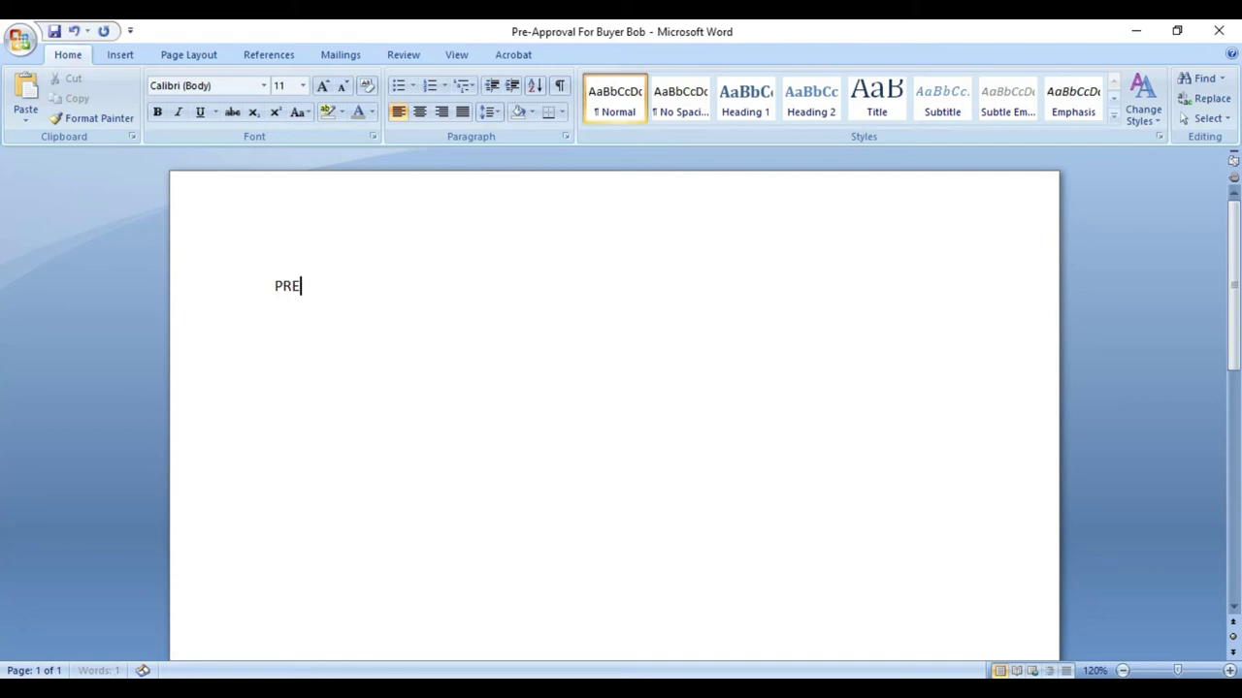
{"action": "type", "text": "-APPROVAL"}
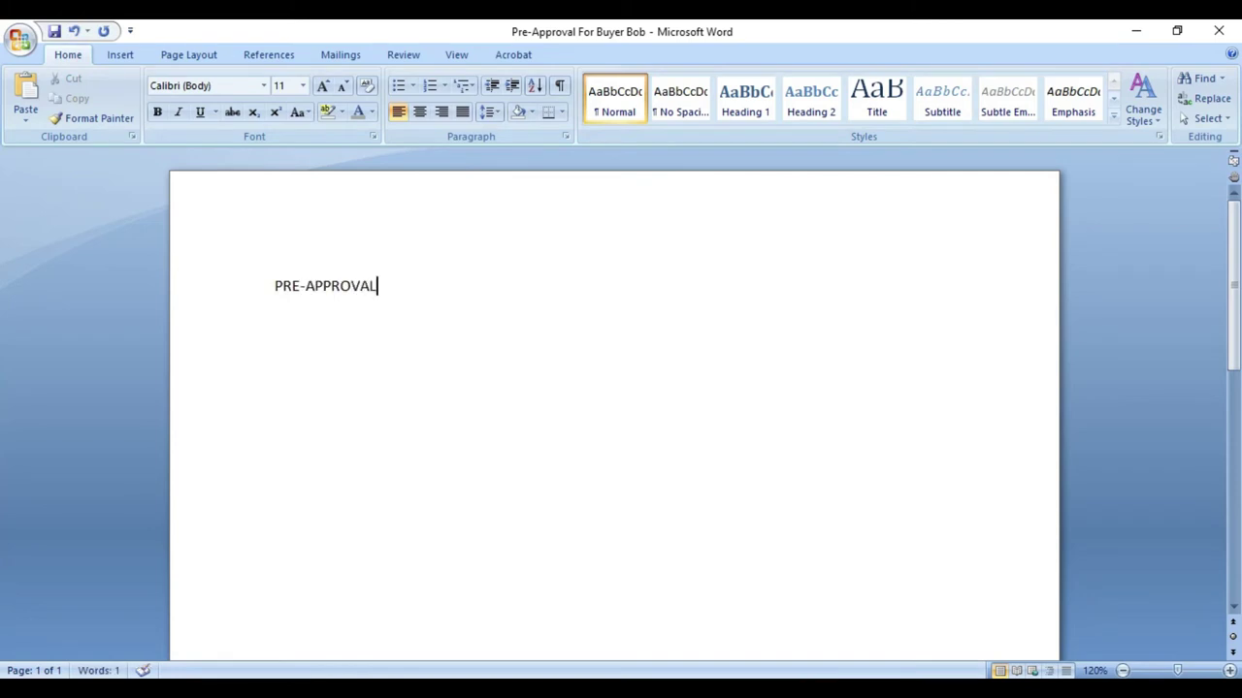
{"action": "left_click", "coordinate": [54, 31]}
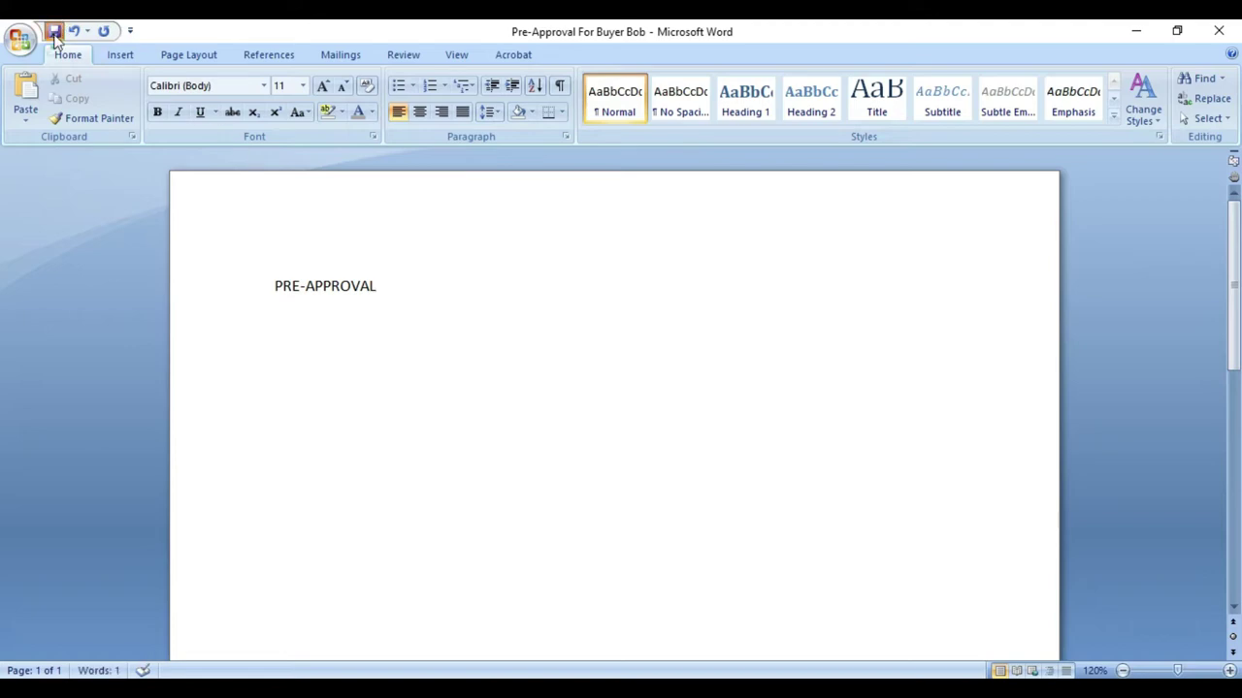
{"action": "left_click", "coordinate": [1222, 30]}
{"action": "left_click", "coordinate": [1139, 30]}
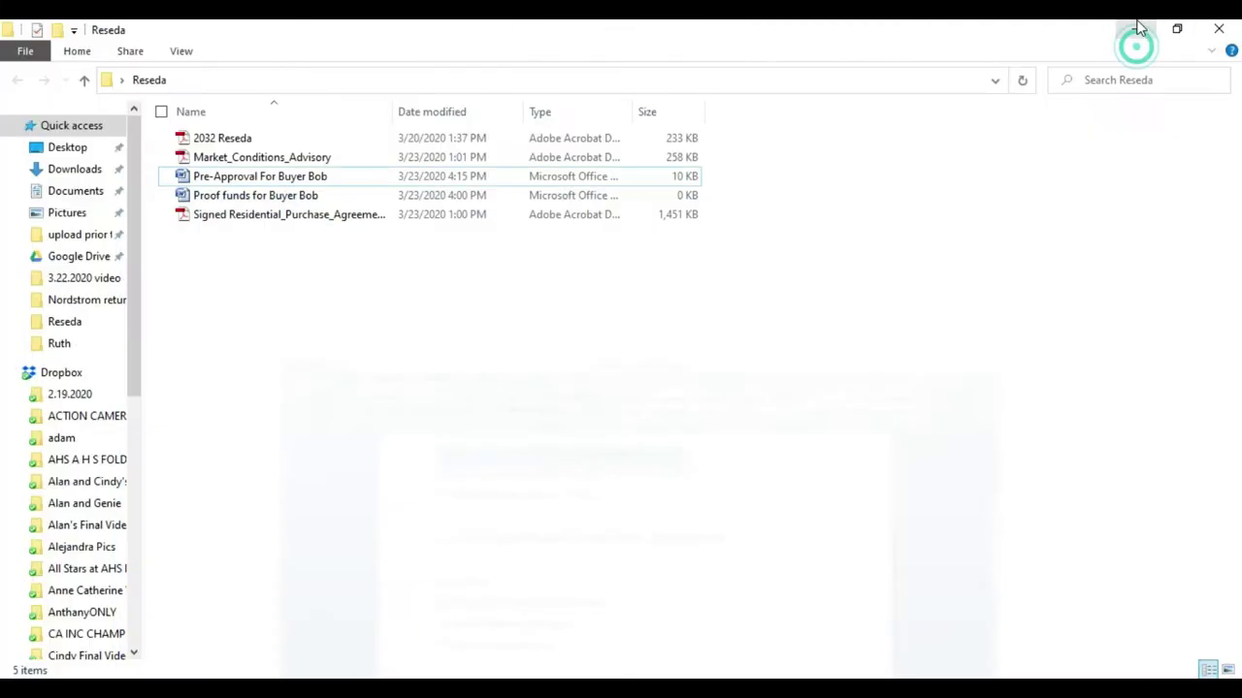
- Open the proof of funds document, type 'Proof of Fund' with $100,000.00, and save
{"action": "double_click", "coordinate": [388, 198]}
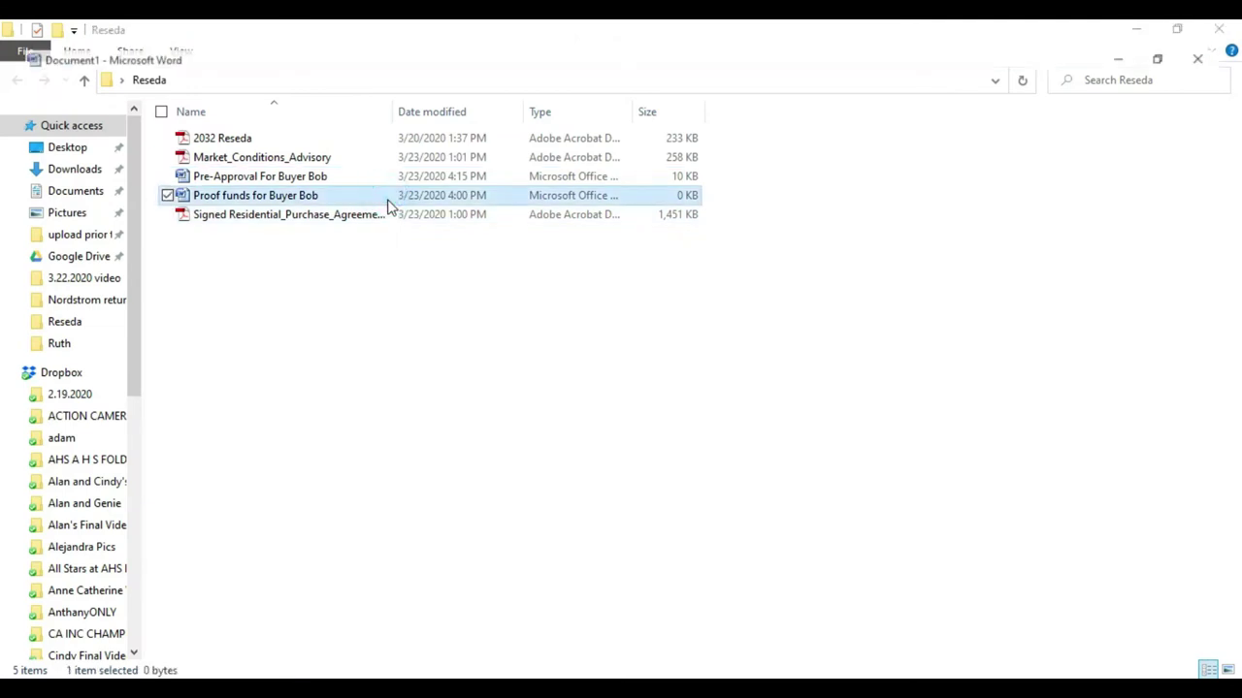
{"action": "type", "text": "PR"}
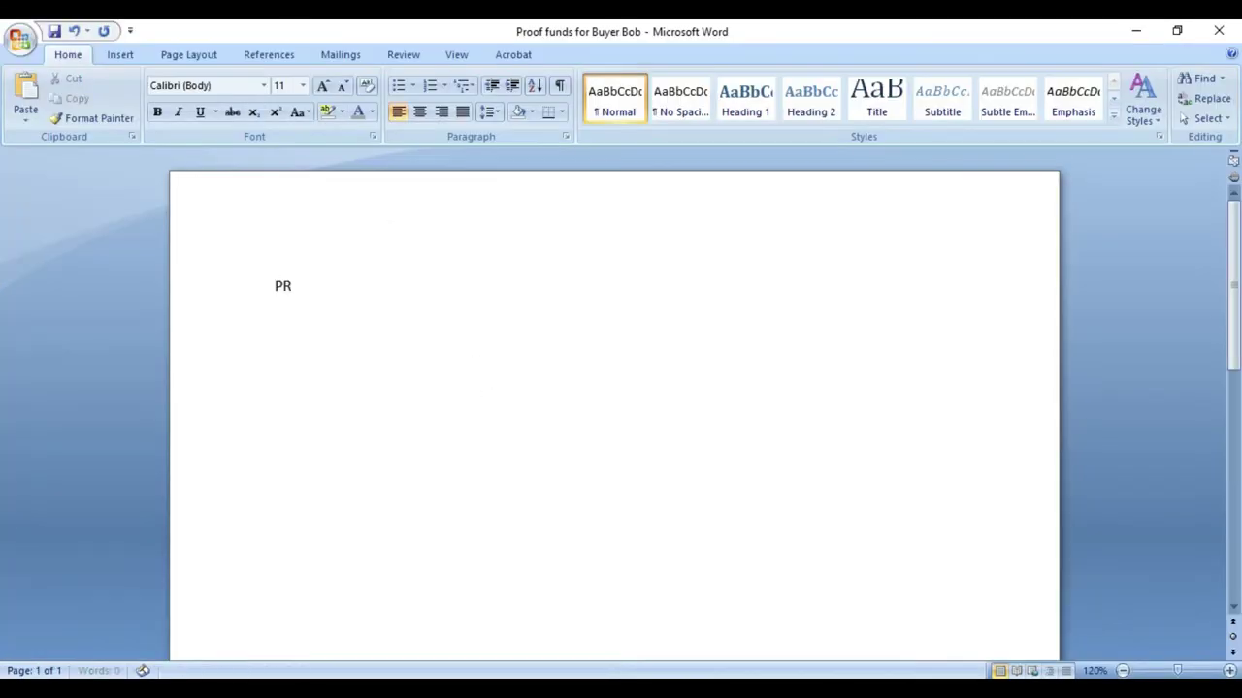
{"action": "type", "text": "o"}
{"action": "key", "text": "BackSpace"}
{"action": "key", "text": "BackSpace"}
{"action": "type", "text": "roof of Fund  "}
{"action": "type", "text": "$10"}
{"action": "type", "text": "0,000"}
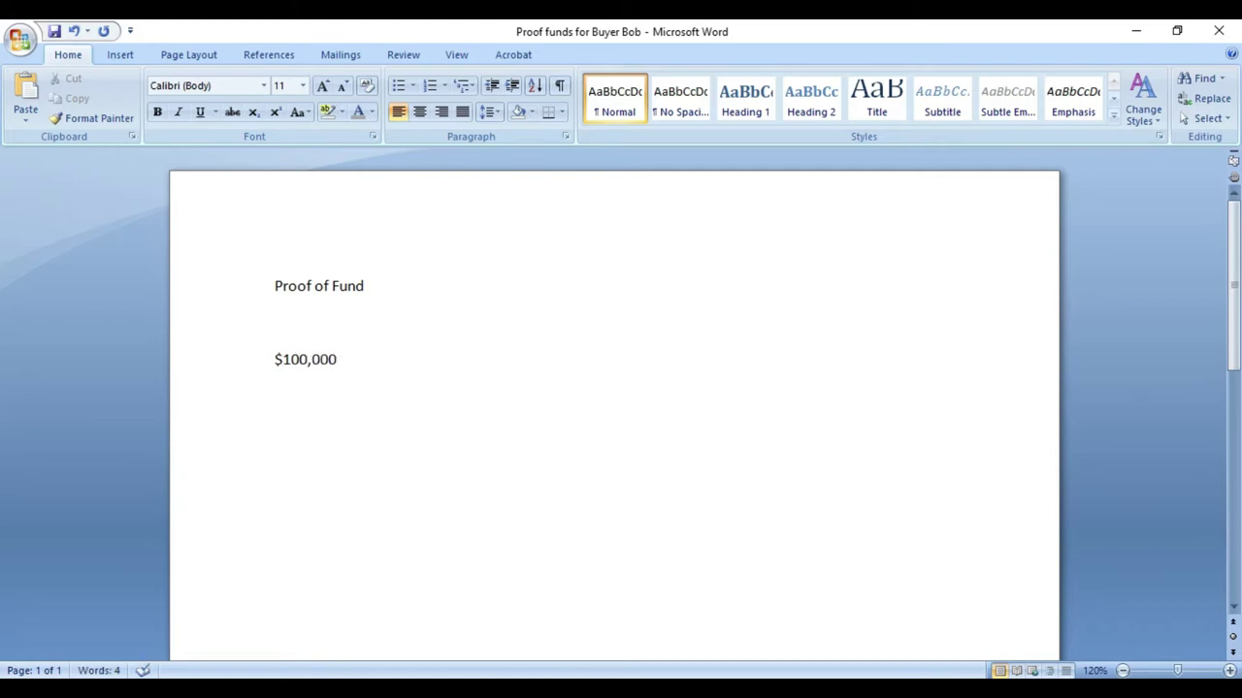
{"action": "type", "text": ".0"}
{"action": "left_click", "coordinate": [54, 31]}
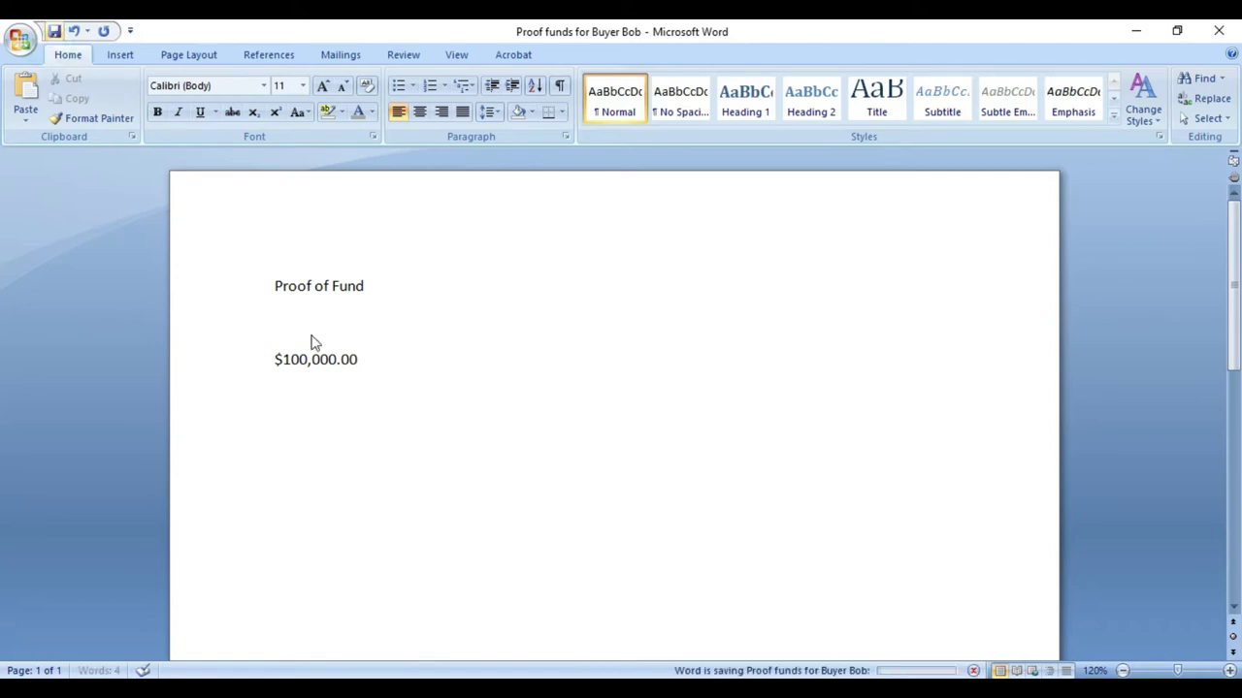
- Add 'Recent statement' and 'In the buyer's name' lines, then save and close the document
{"action": "left_click", "coordinate": [424, 360]}
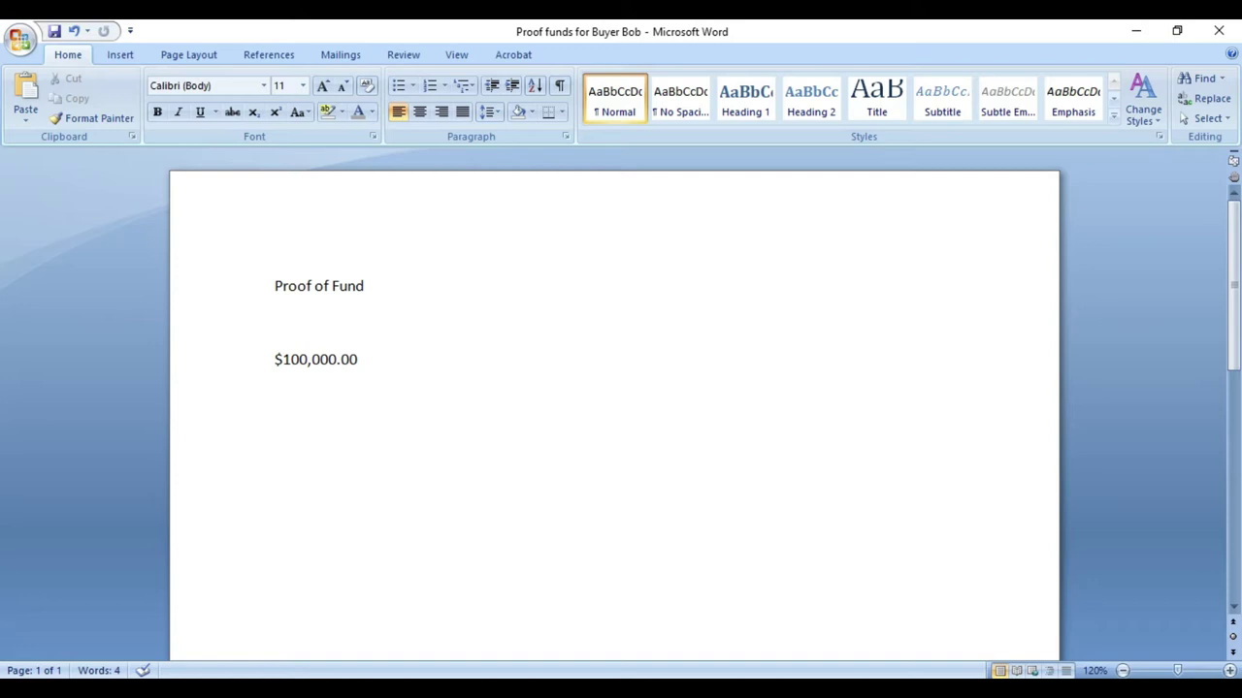
{"action": "type", "text": "recent statement"}
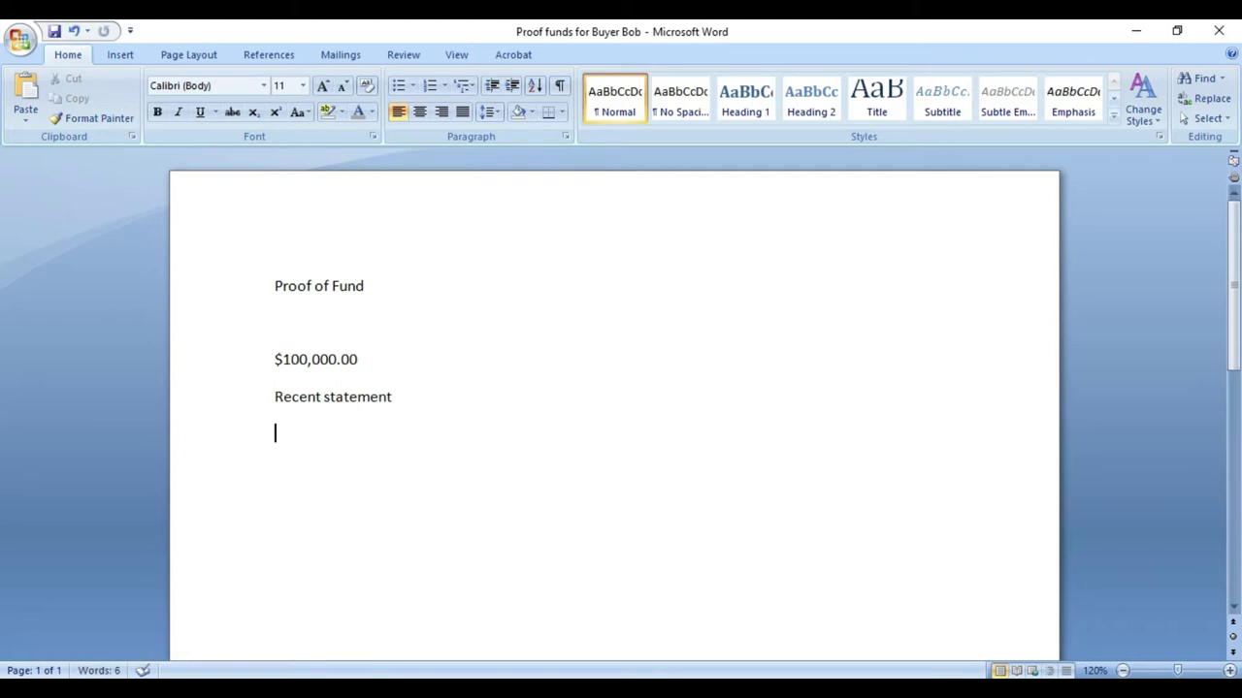
{"action": "type", "text": "in the buyer's na"}
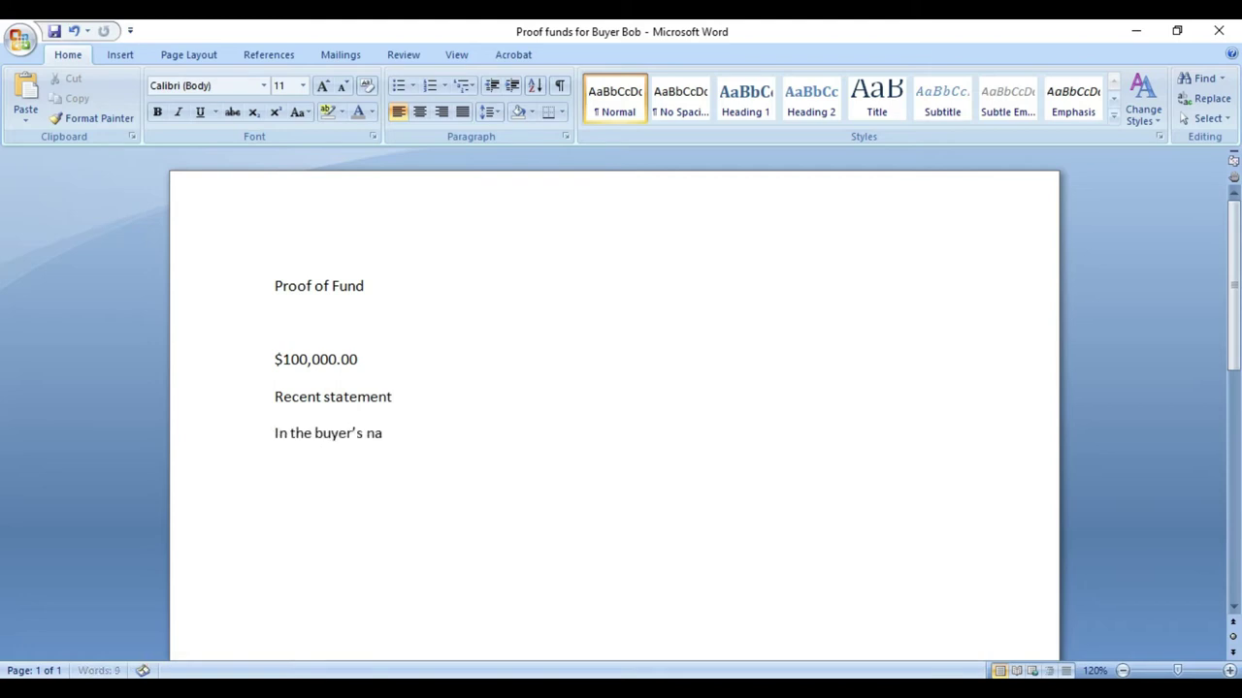
{"action": "type", "text": "me"}
{"action": "key", "text": "Return"}
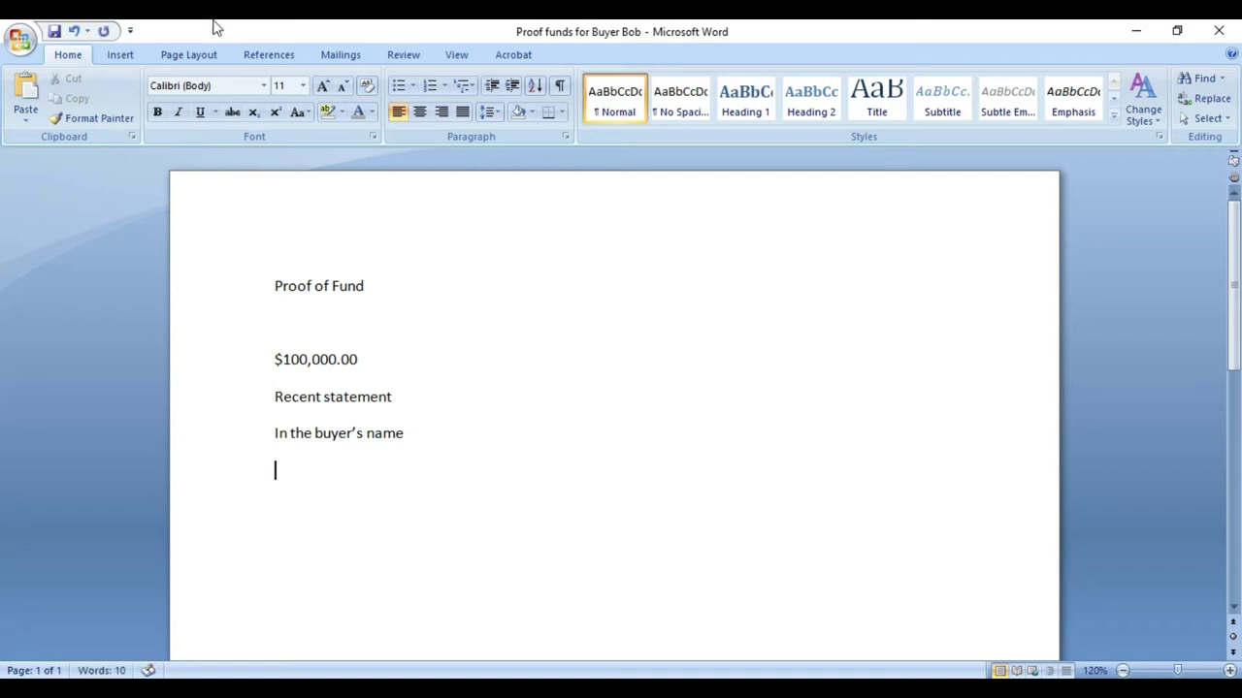
{"action": "left_click", "coordinate": [52, 35]}
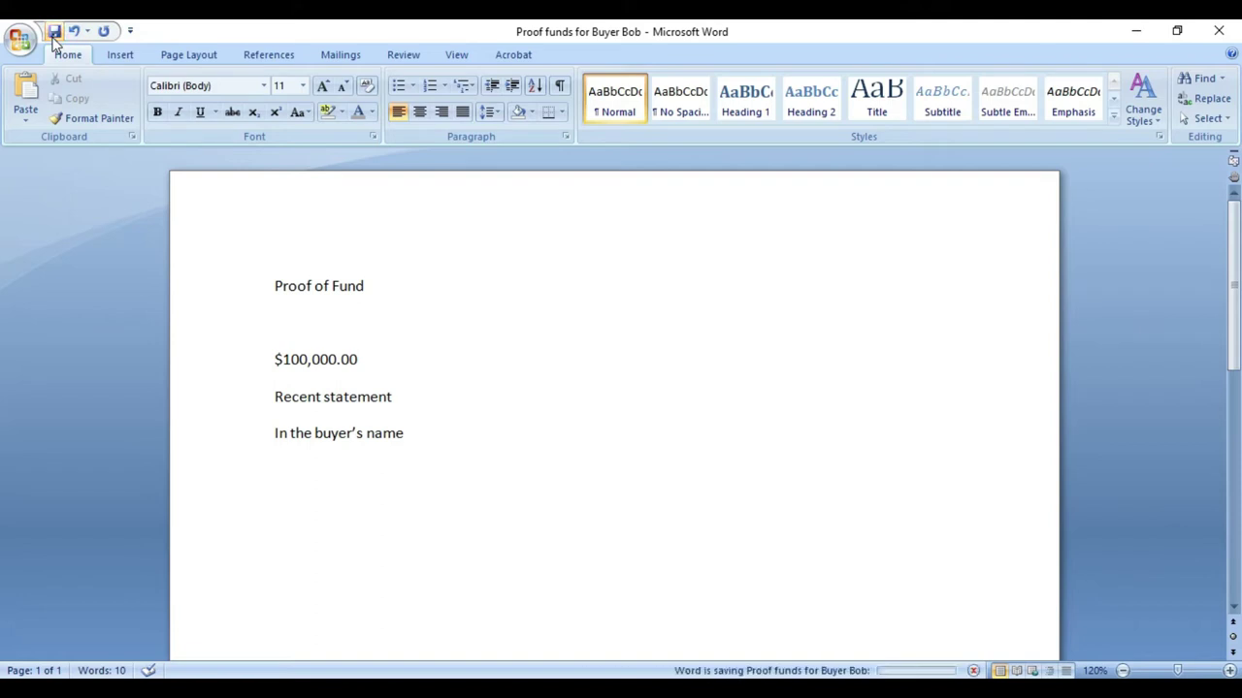
{"action": "left_click", "coordinate": [1227, 42]}
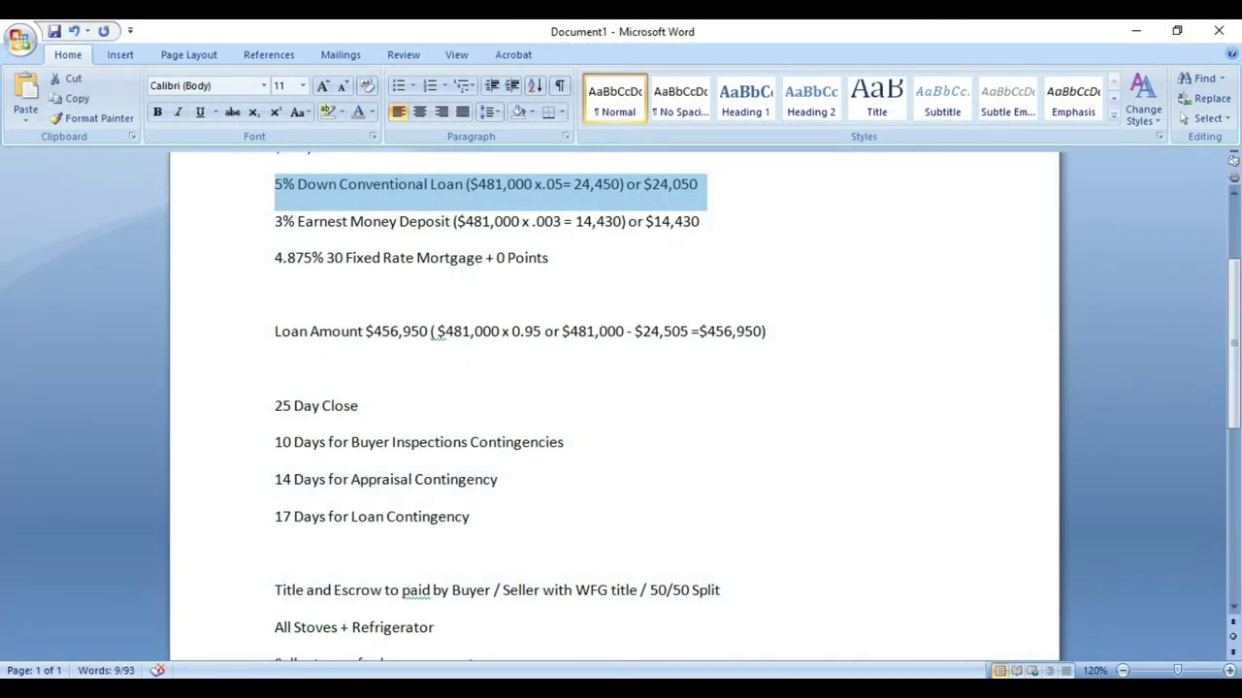
- Attach the signed purchase agreement from the Reseda folder to the Gmail offer draft
{"action": "mouse_move", "coordinate": [289, 679]}
{"action": "left_click", "coordinate": [287, 640]}
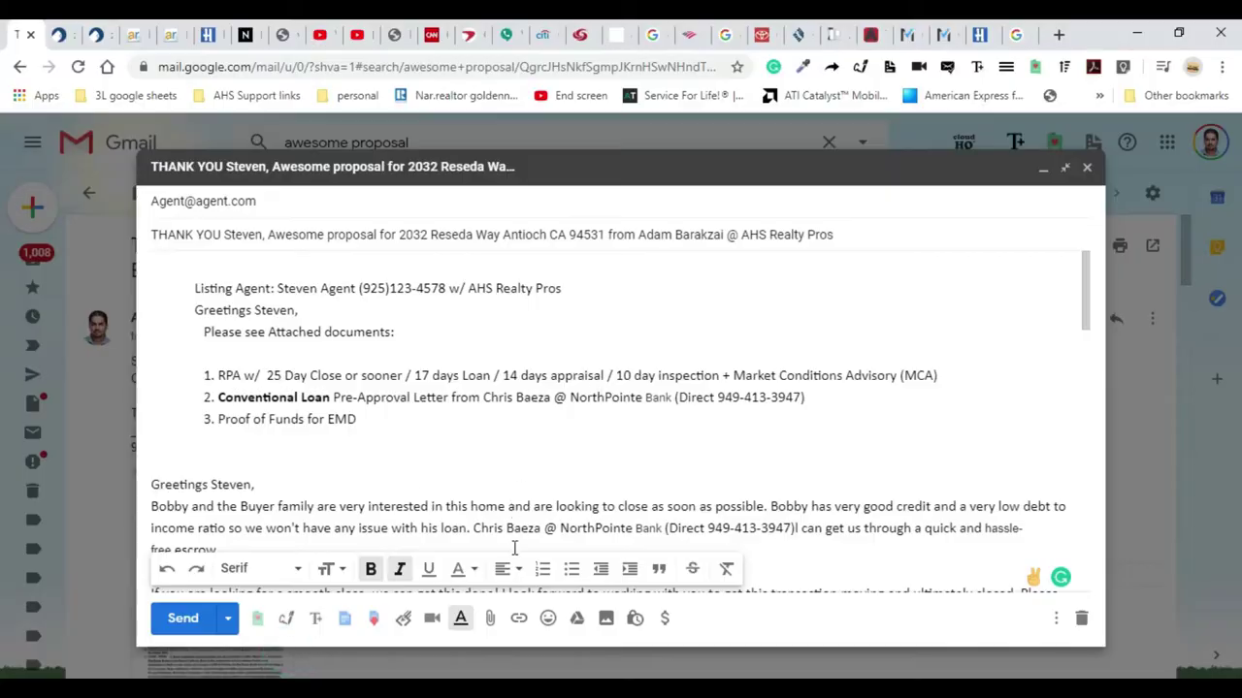
{"action": "left_click", "coordinate": [490, 618]}
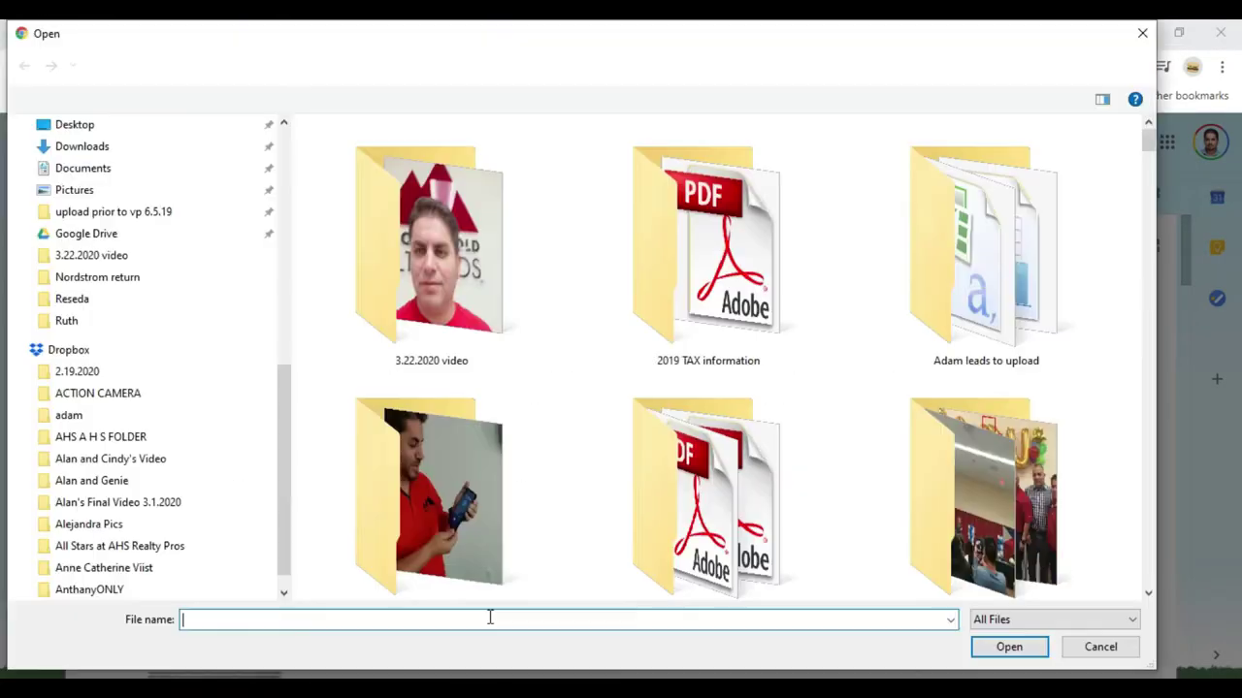
{"action": "left_click", "coordinate": [491, 240]}
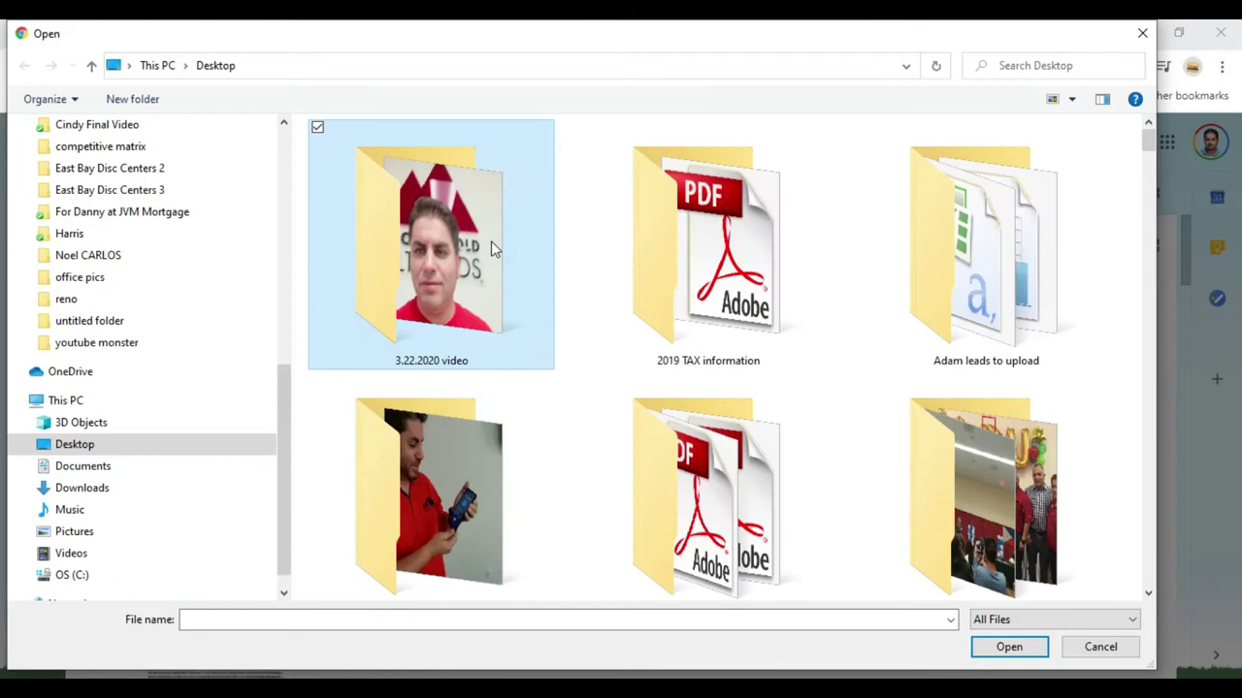
{"action": "key", "text": "r"}
{"action": "key", "text": "r"}
{"action": "key", "text": "r"}
{"action": "key", "text": "Return"}
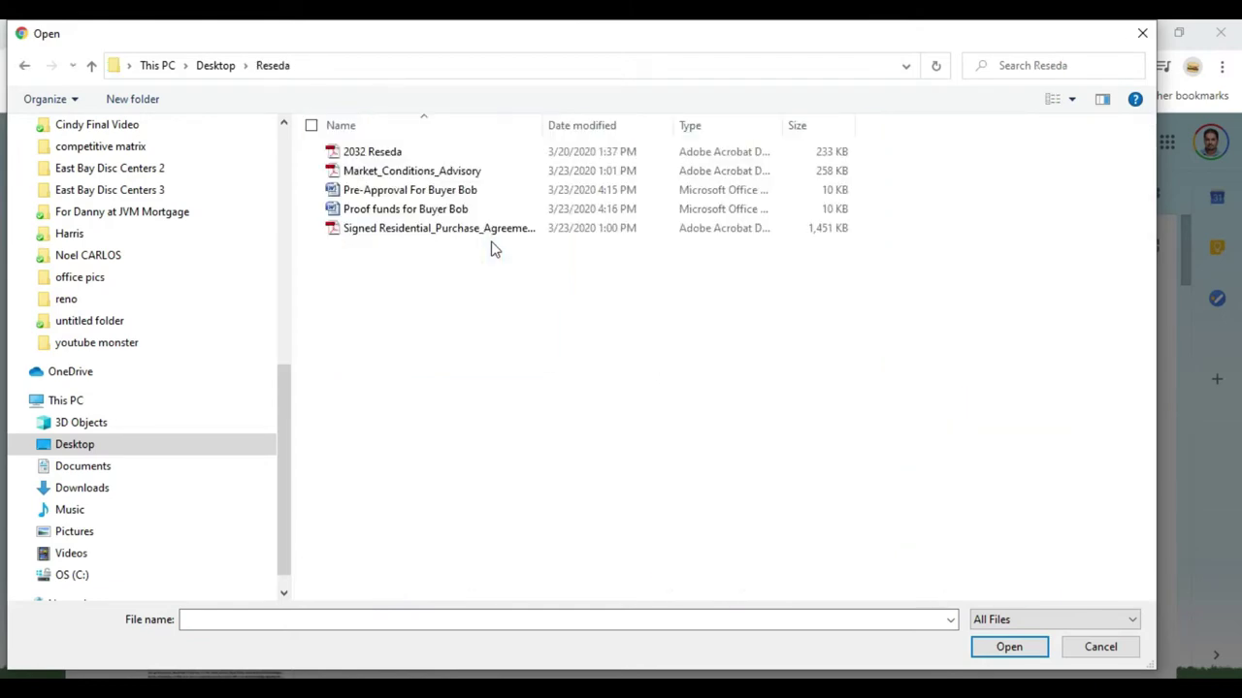
{"action": "key", "text": "Down"}
{"action": "key", "text": "Down"}
{"action": "key", "text": "Down"}
{"action": "key", "text": "Down"}
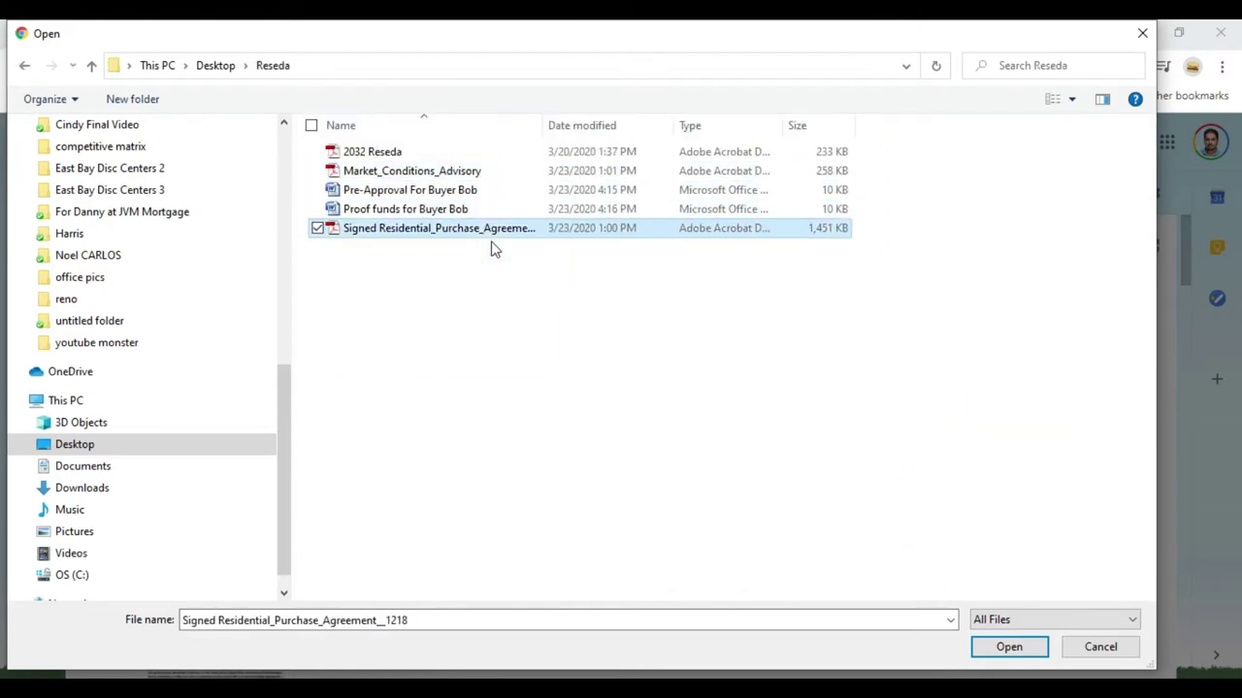
{"action": "key", "text": "Return"}
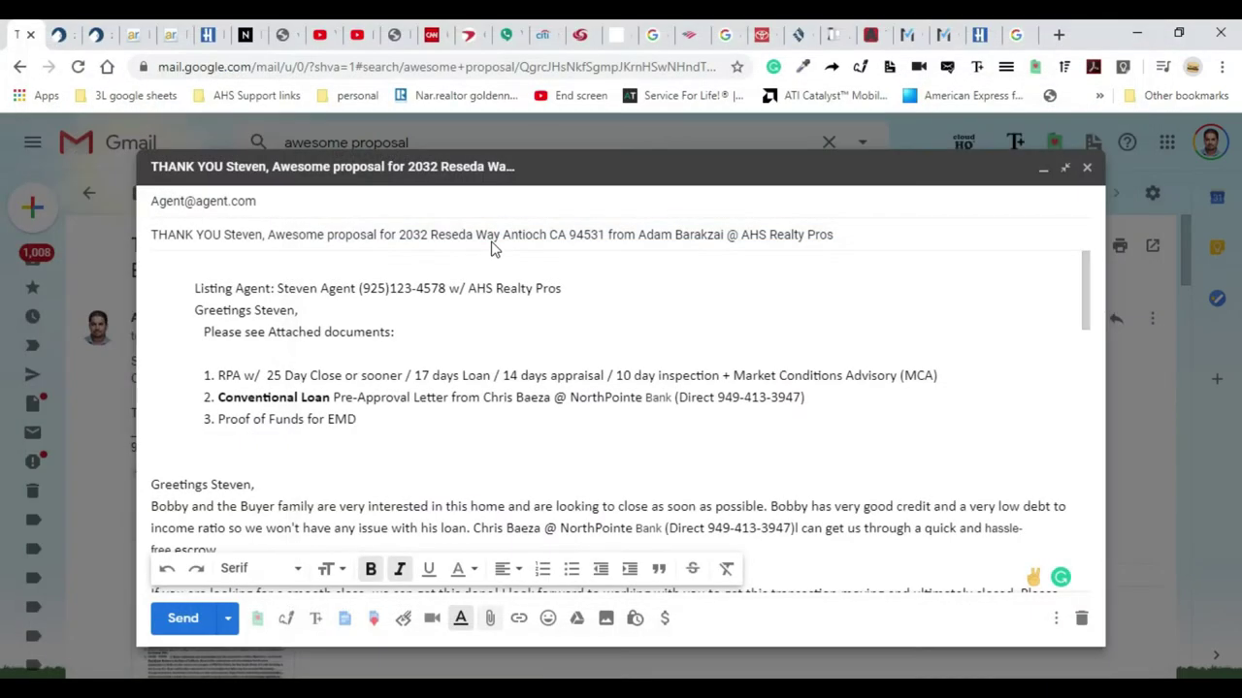
- Attach the Market_Conditions_Advisory PDF to the email
{"action": "left_click", "coordinate": [489, 621]}
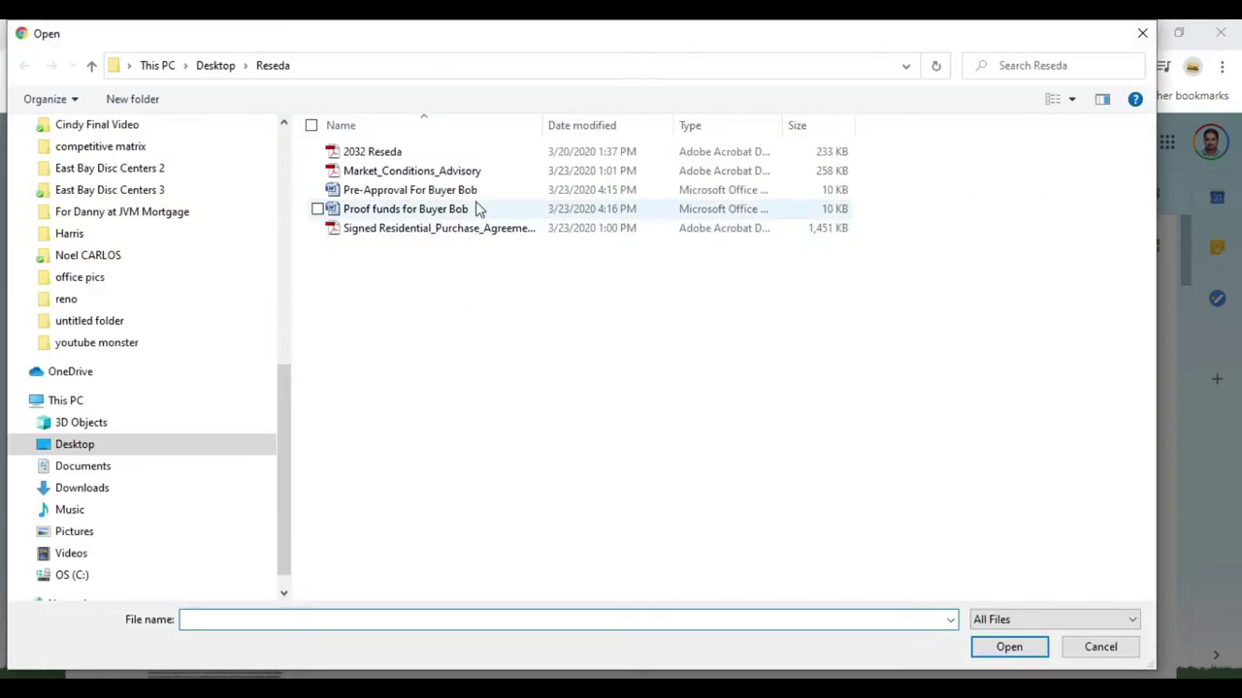
{"action": "left_click", "coordinate": [476, 208]}
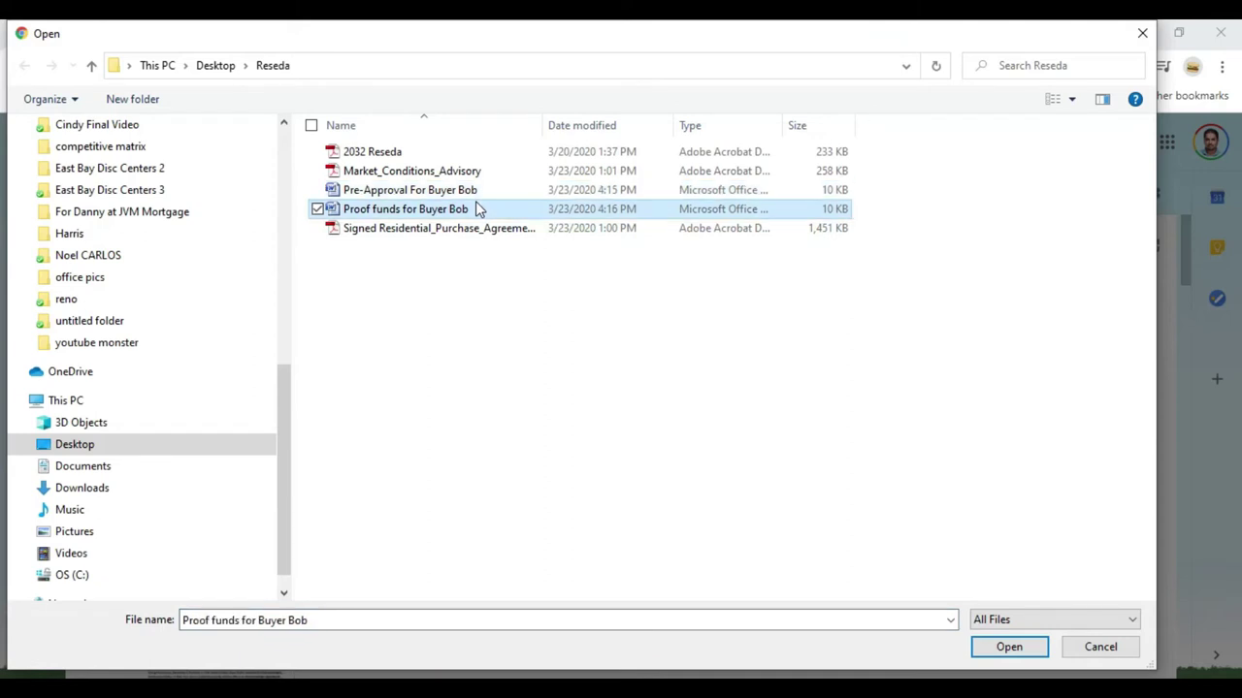
{"action": "key", "text": "Up"}
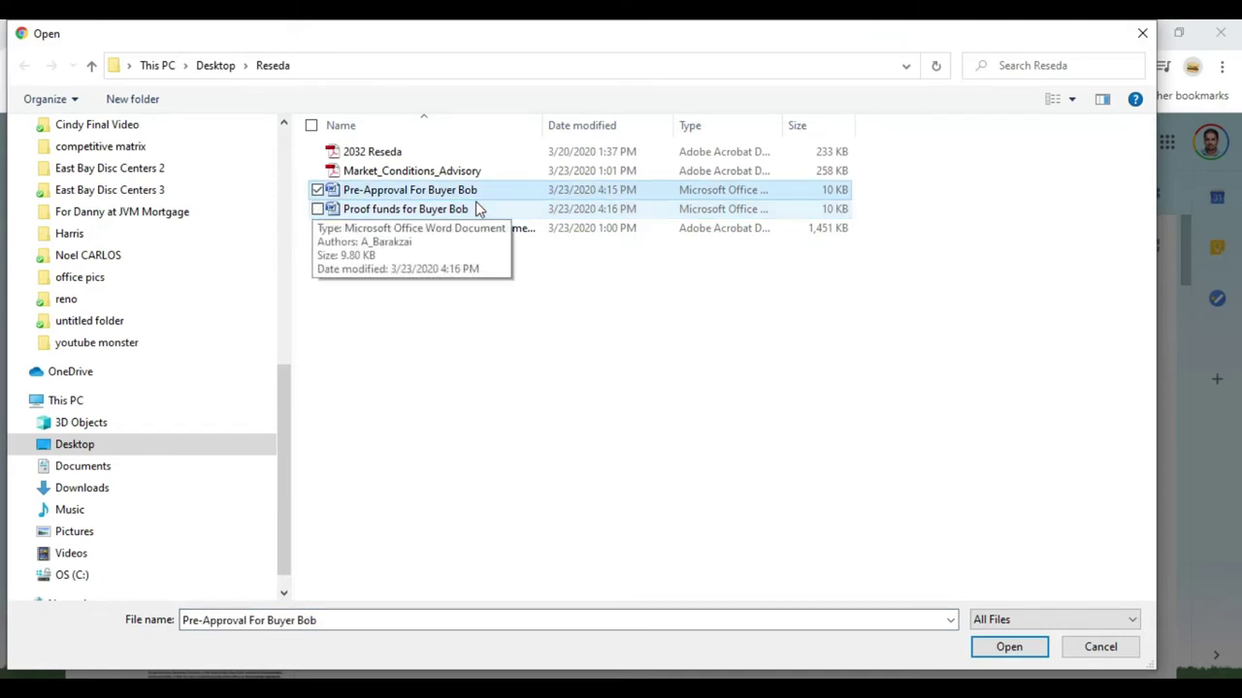
{"action": "key", "text": "Up"}
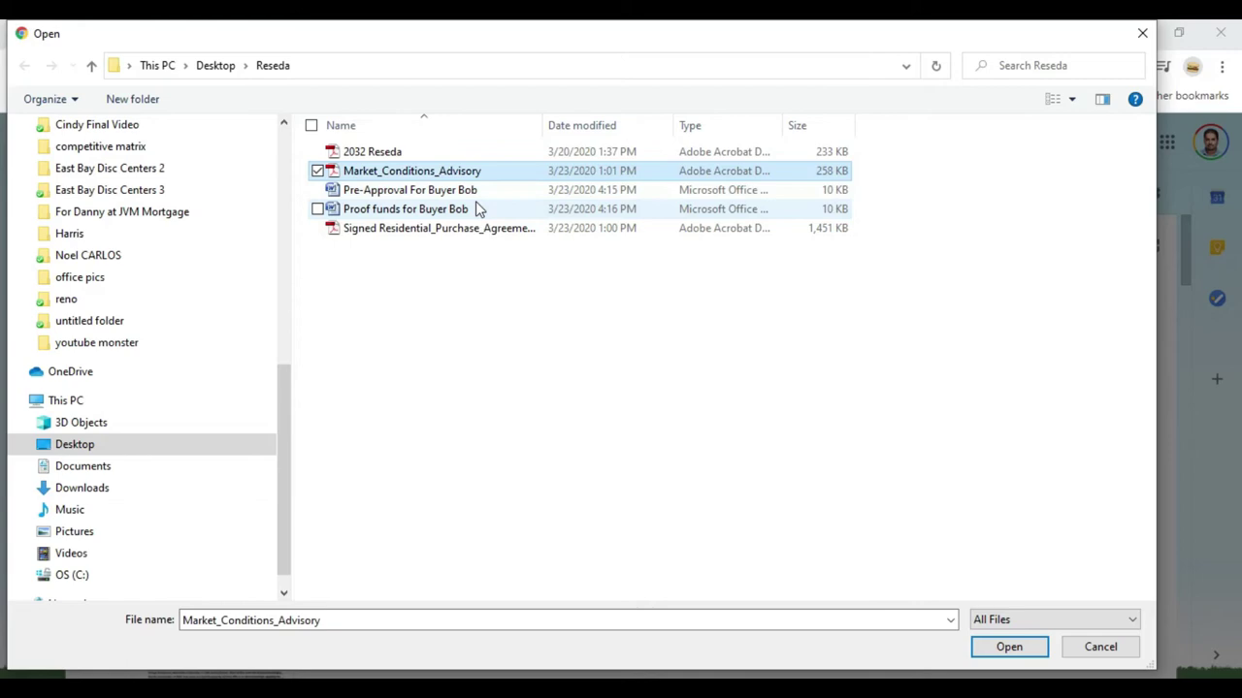
{"action": "key", "text": "Return"}
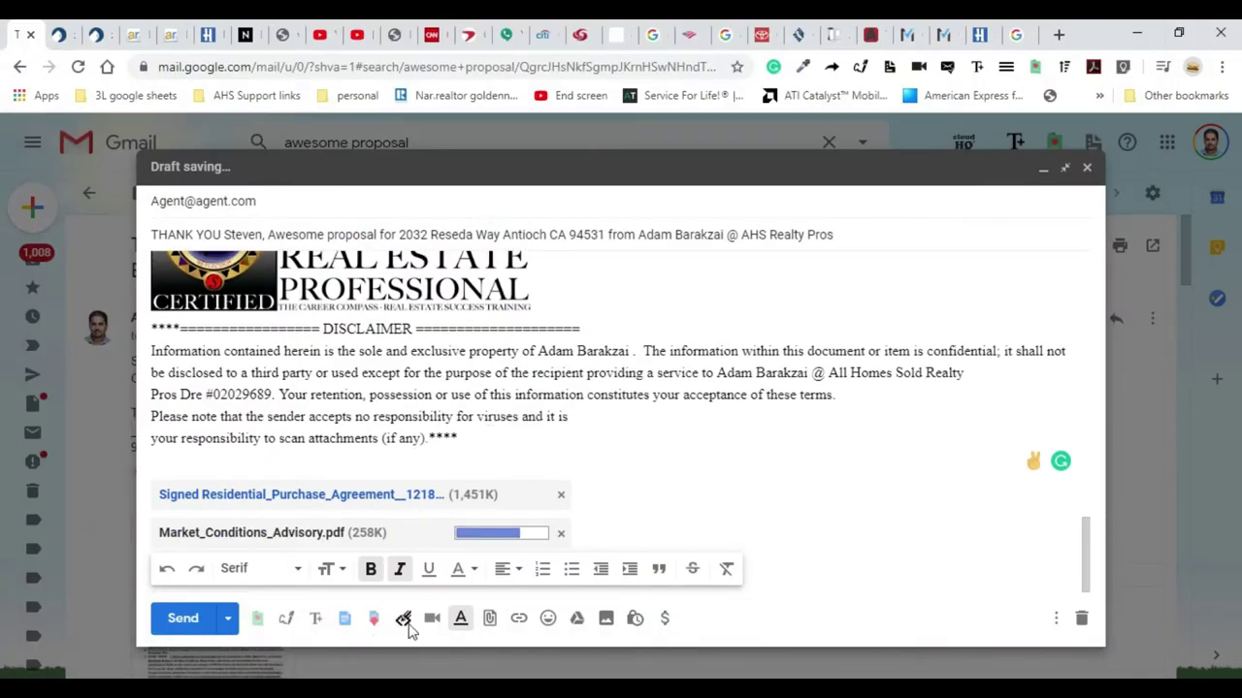
- Attach the Pre-Approval For Buyer Bob.docx letter to the email
{"action": "left_click", "coordinate": [491, 624]}
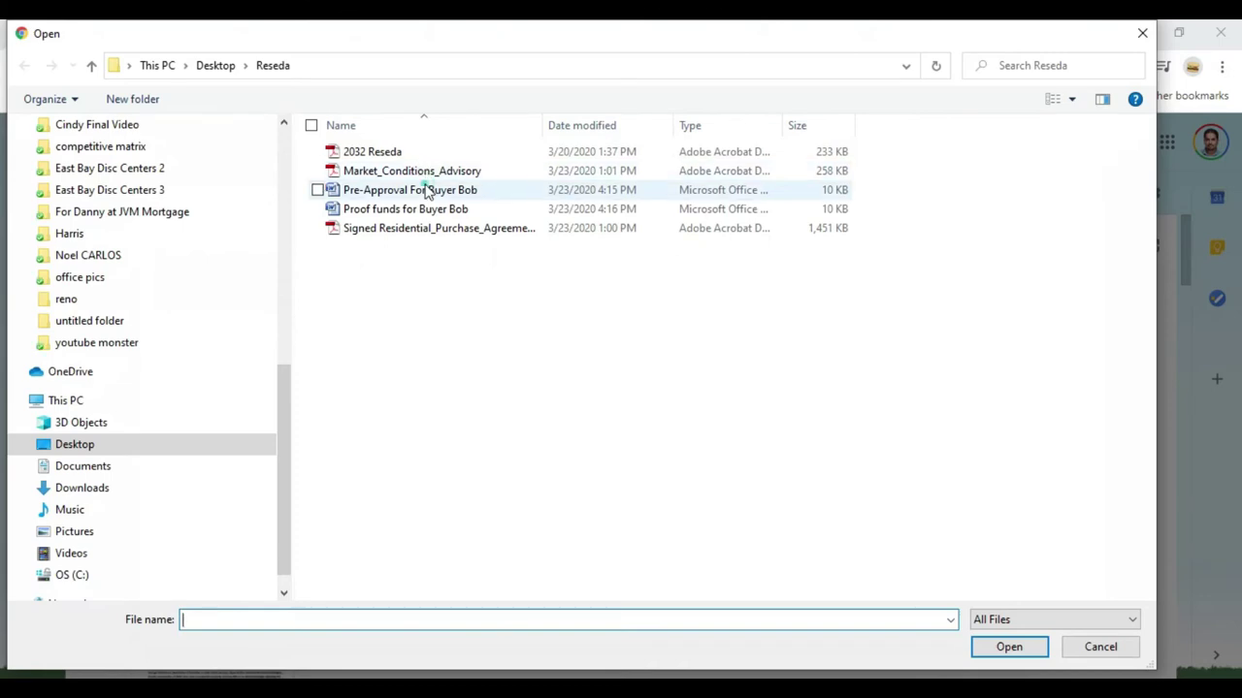
{"action": "left_click", "coordinate": [427, 189]}
{"action": "key", "text": "Up"}
{"action": "key", "text": "Down"}
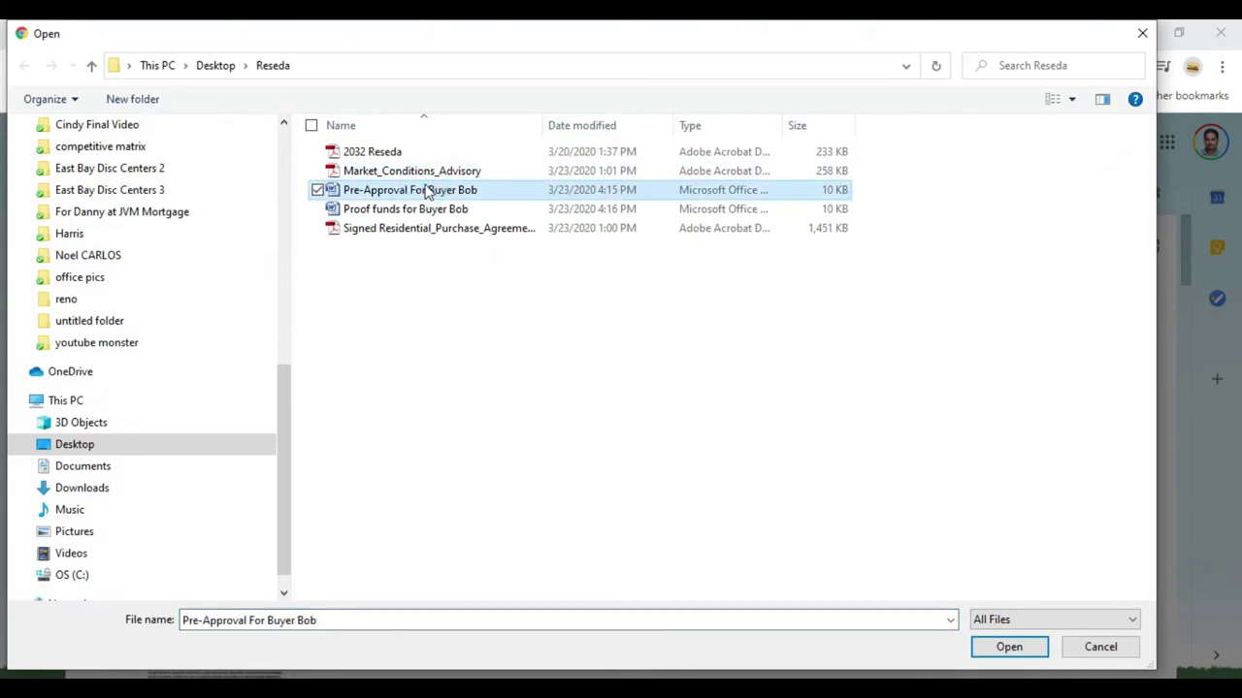
{"action": "double_click", "coordinate": [427, 190]}
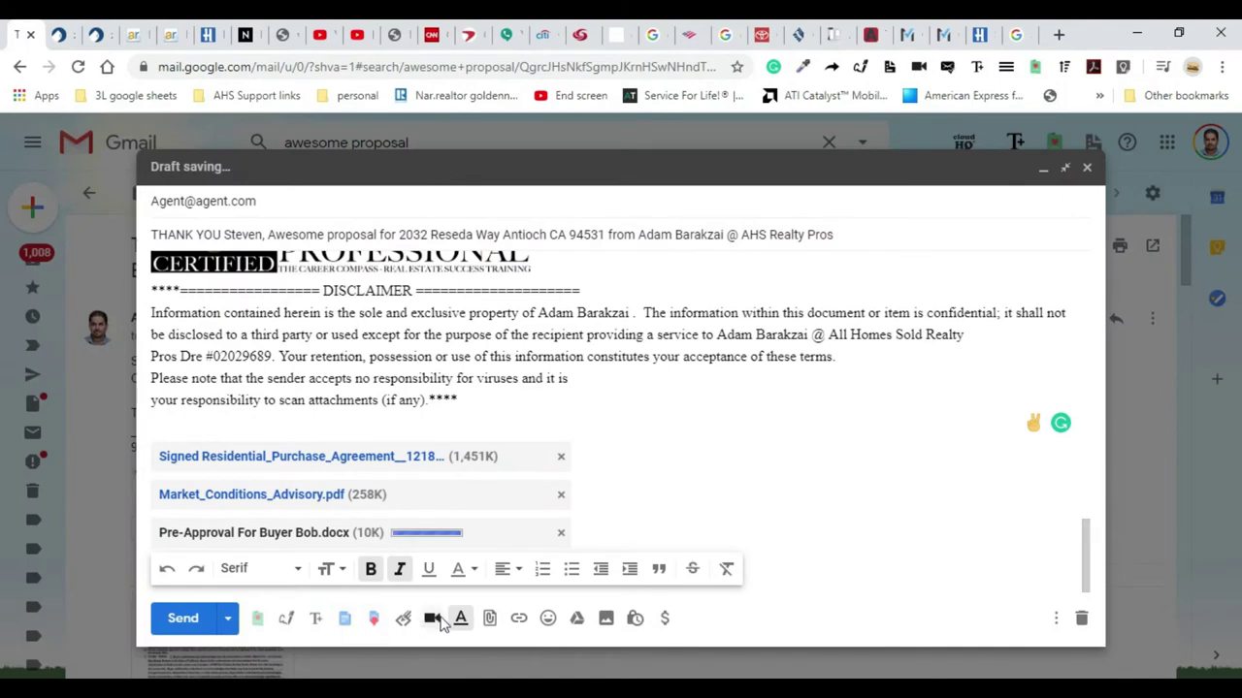
- Attach the proof of funds file, then bring up the letters to sellers folder
{"action": "left_click", "coordinate": [489, 620]}
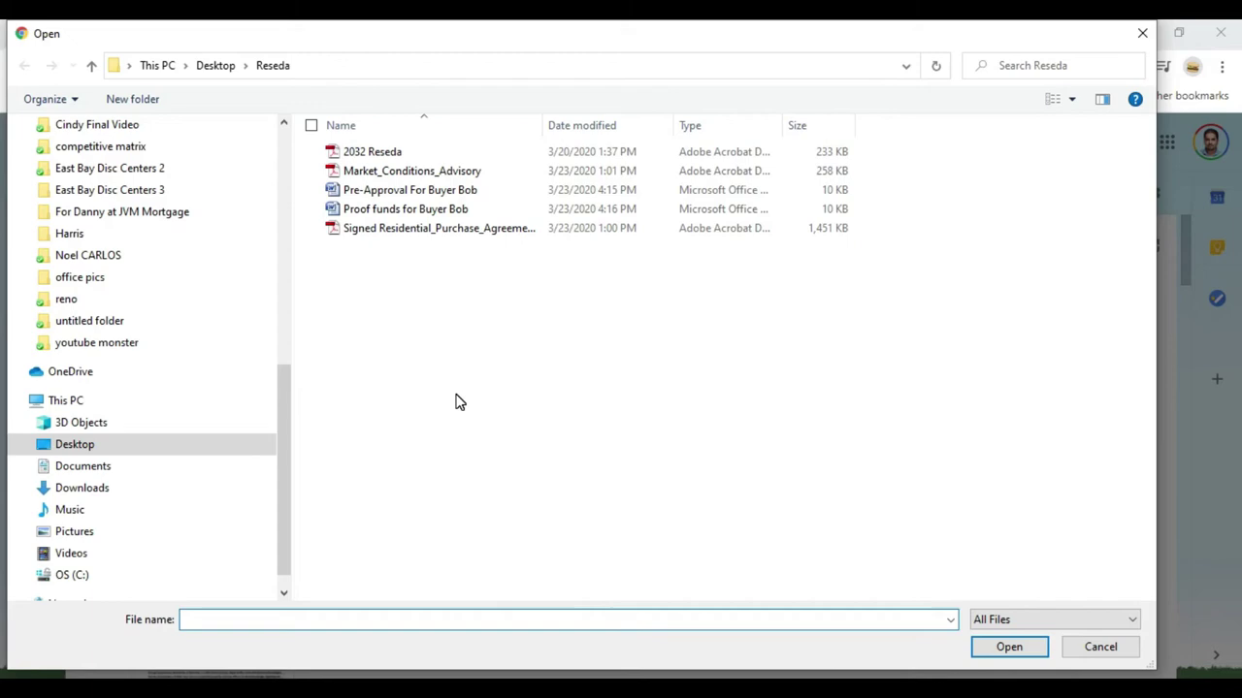
{"action": "double_click", "coordinate": [419, 211]}
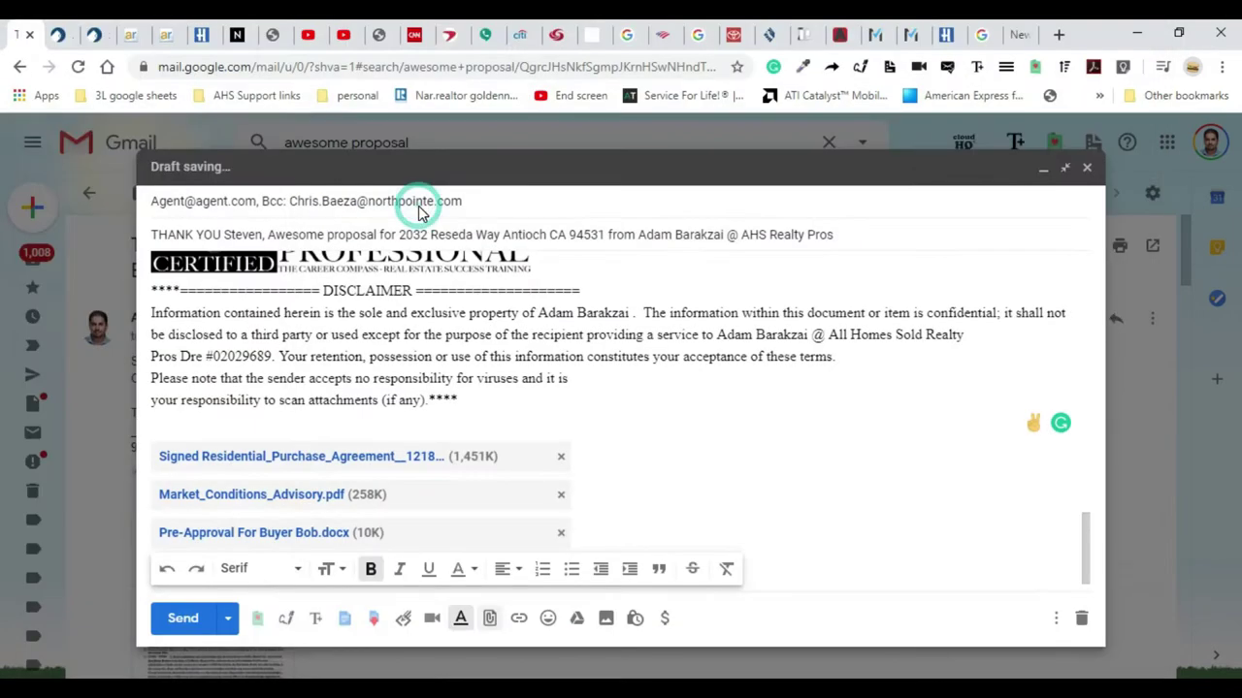
{"action": "key", "text": "alt+Tab"}
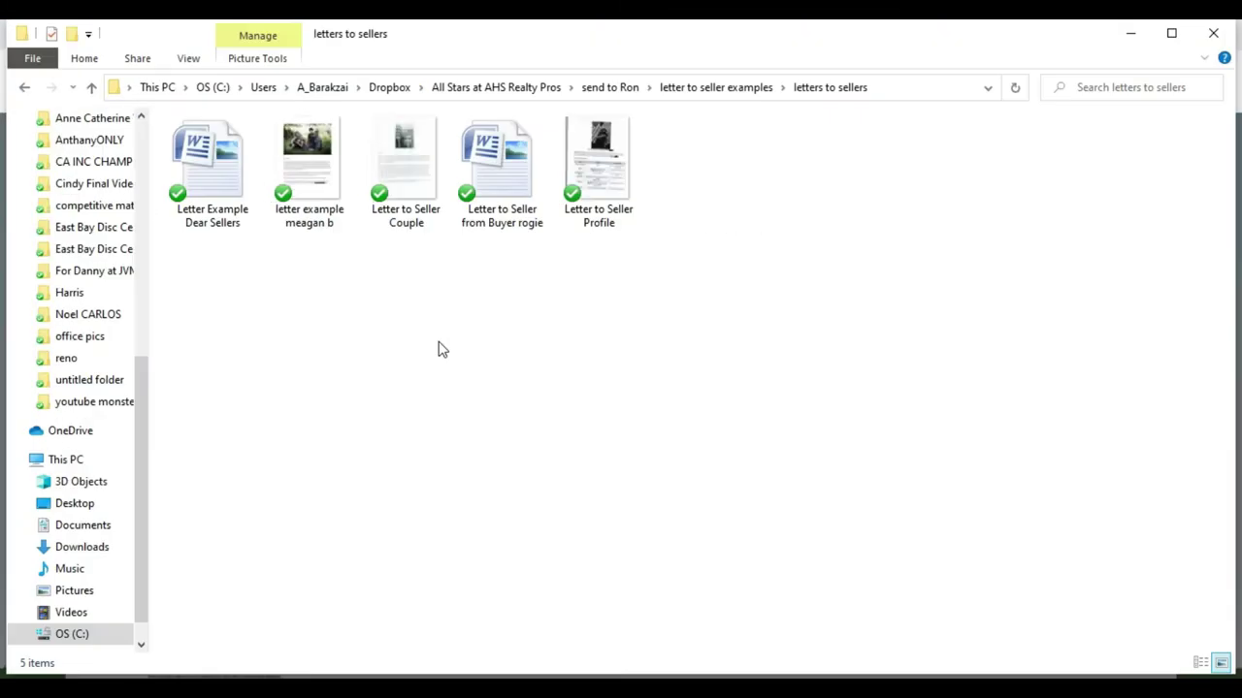
- Preview the Letter to Seller Profile example full-screen in Photos, then close it
{"action": "double_click", "coordinate": [597, 175]}
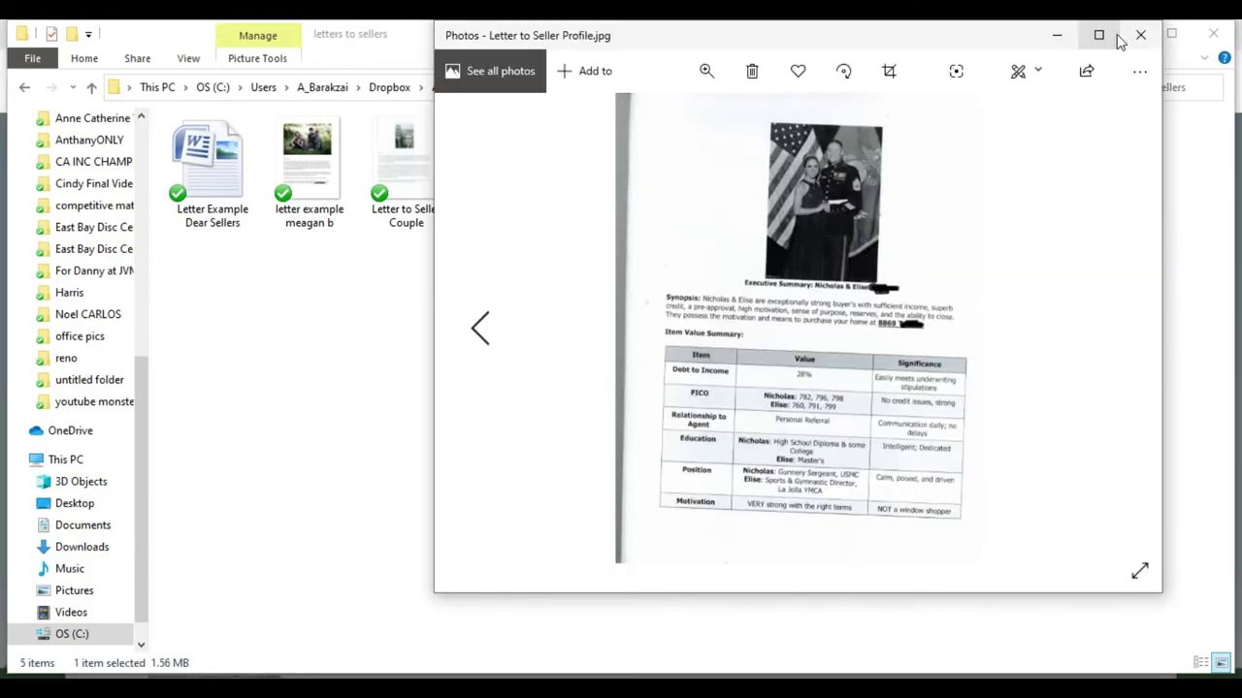
{"action": "left_click", "coordinate": [1106, 37]}
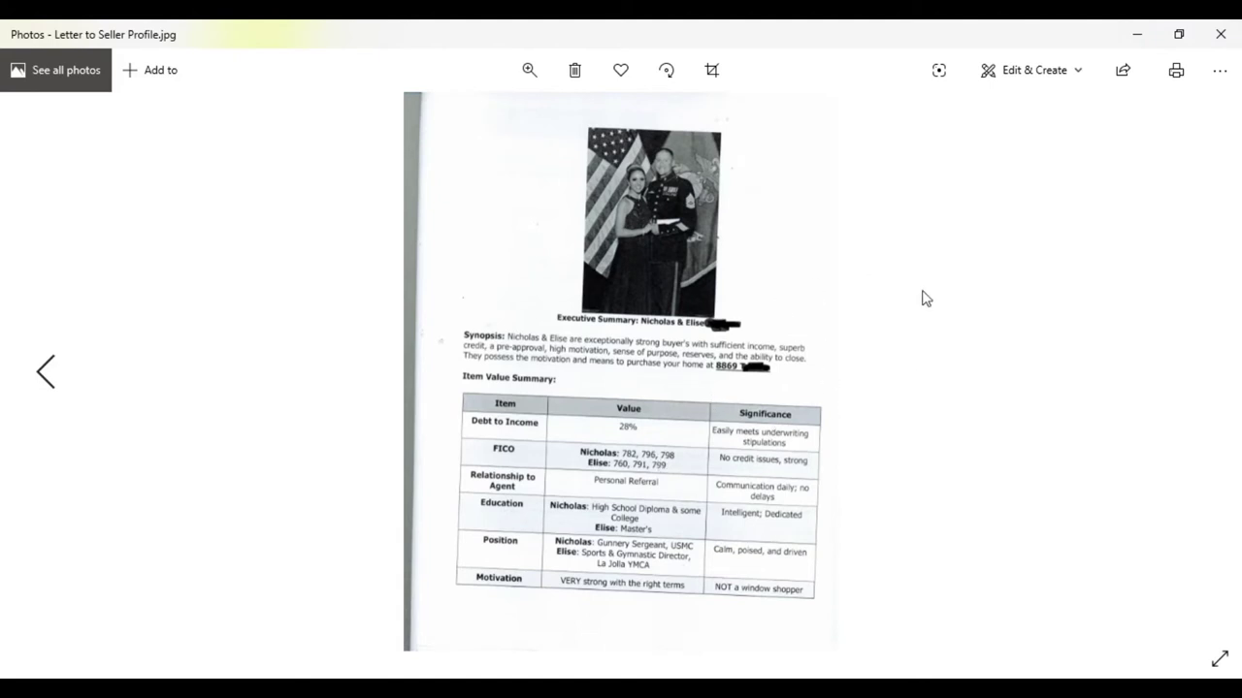
{"action": "left_click", "coordinate": [1227, 34]}
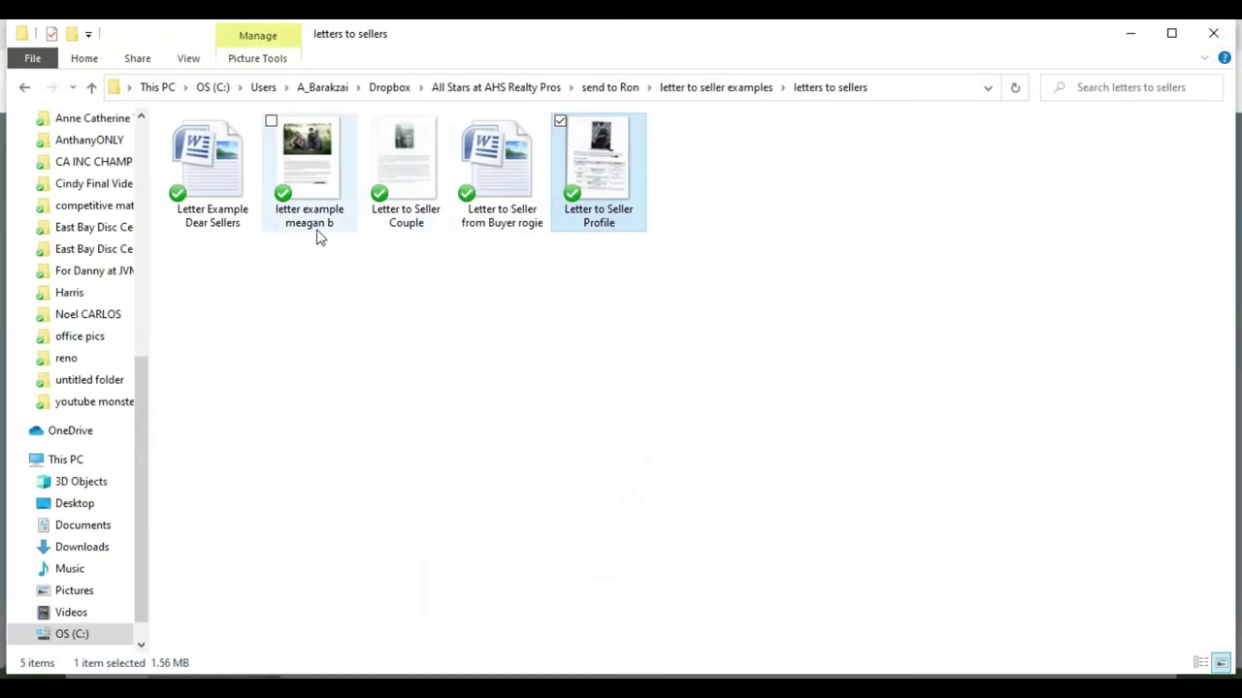
- Preview Letter to Seller Couple.jpg, close it, and select four of the example letter files
{"action": "double_click", "coordinate": [414, 177]}
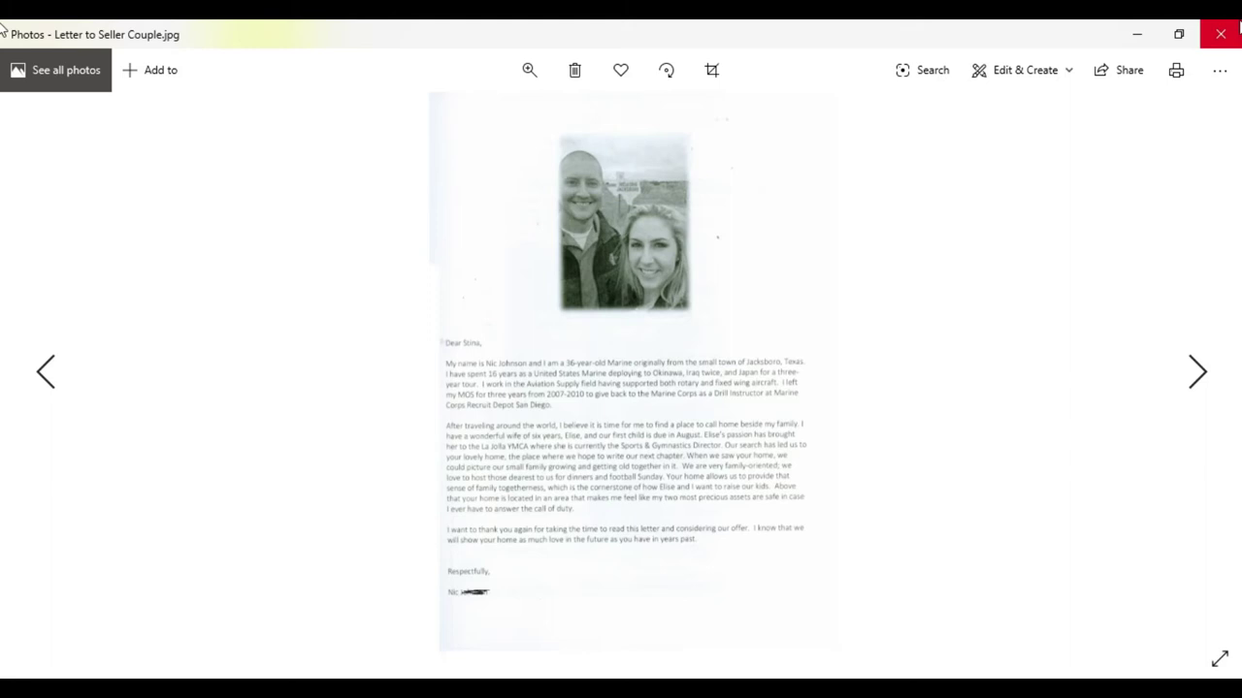
{"action": "left_click", "coordinate": [1222, 34]}
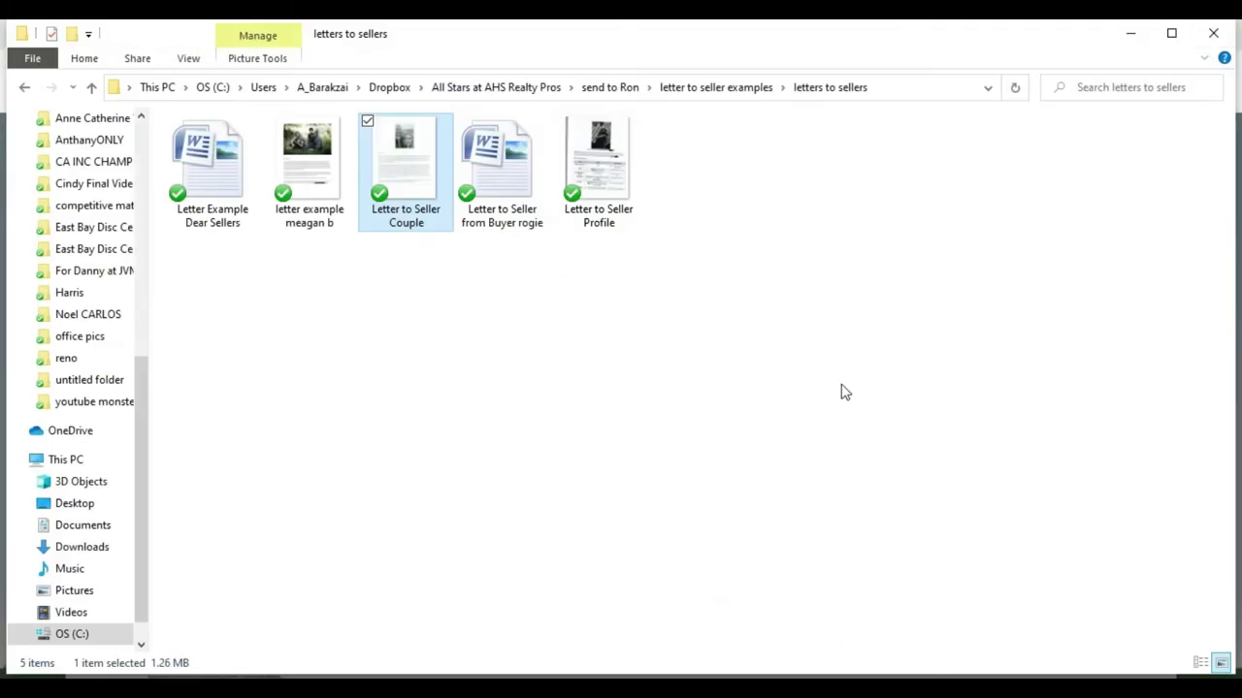
{"action": "left_click_drag", "start_coordinate": [848, 389], "coordinate": [242, 268]}
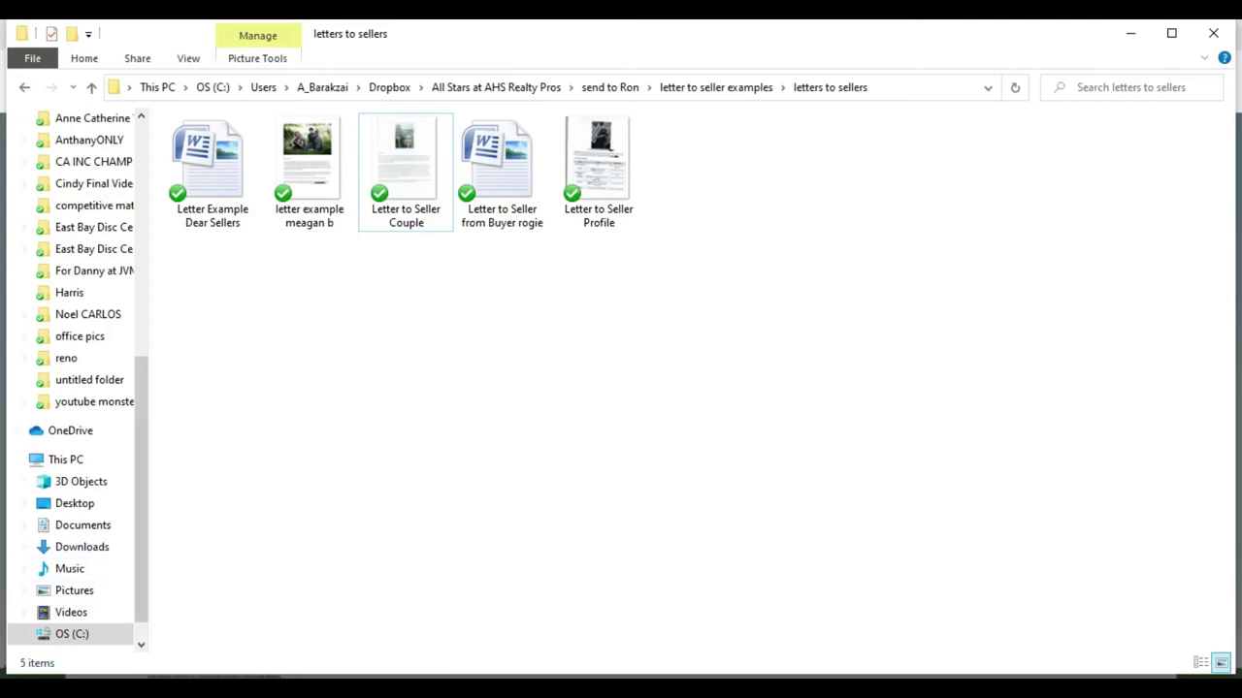
- Load ahs.backagent.net in a new Chrome tab, then return to the Gmail draft tab
{"action": "left_click", "coordinate": [271, 636]}
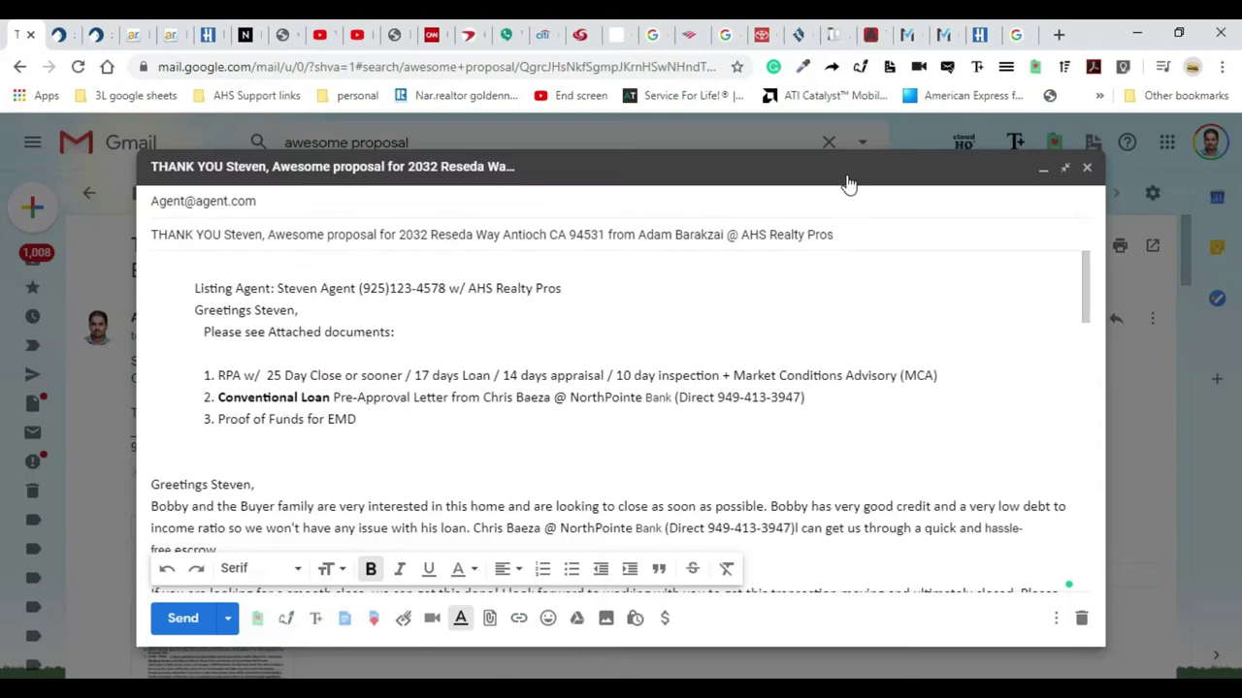
{"action": "left_click", "coordinate": [1059, 36]}
{"action": "type", "text": "aha"}
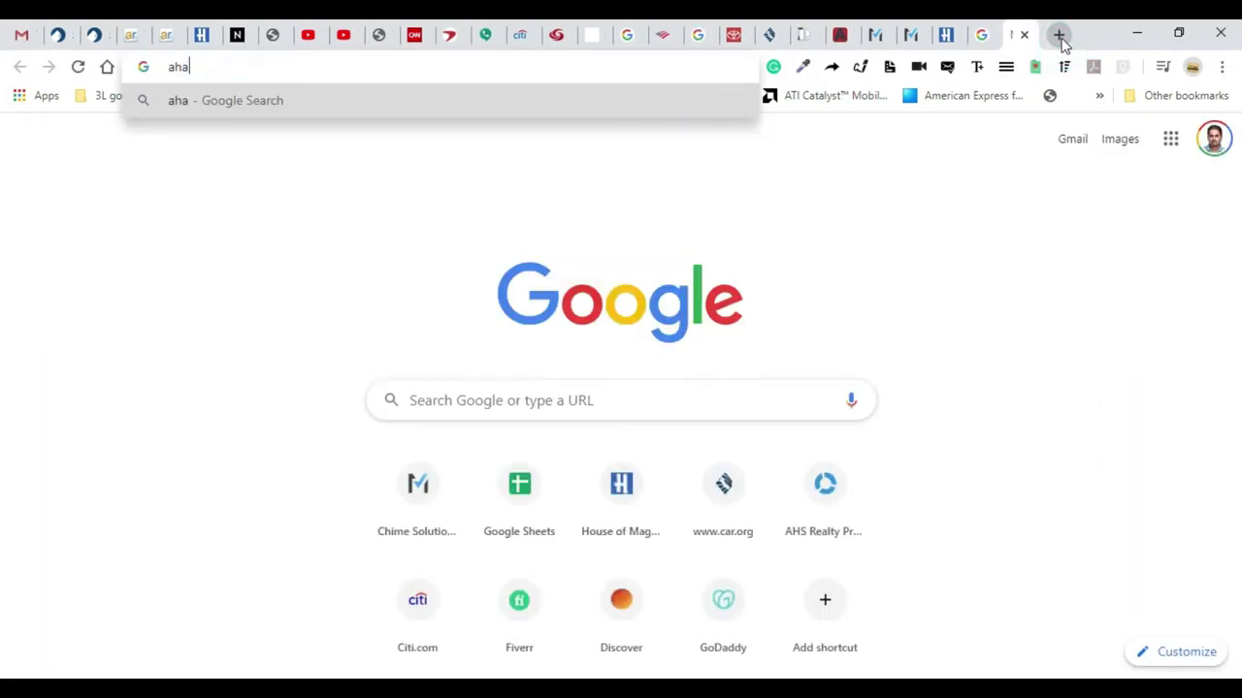
{"action": "key", "text": "BackSpace"}
{"action": "type", "text": "s.backagent.net"}
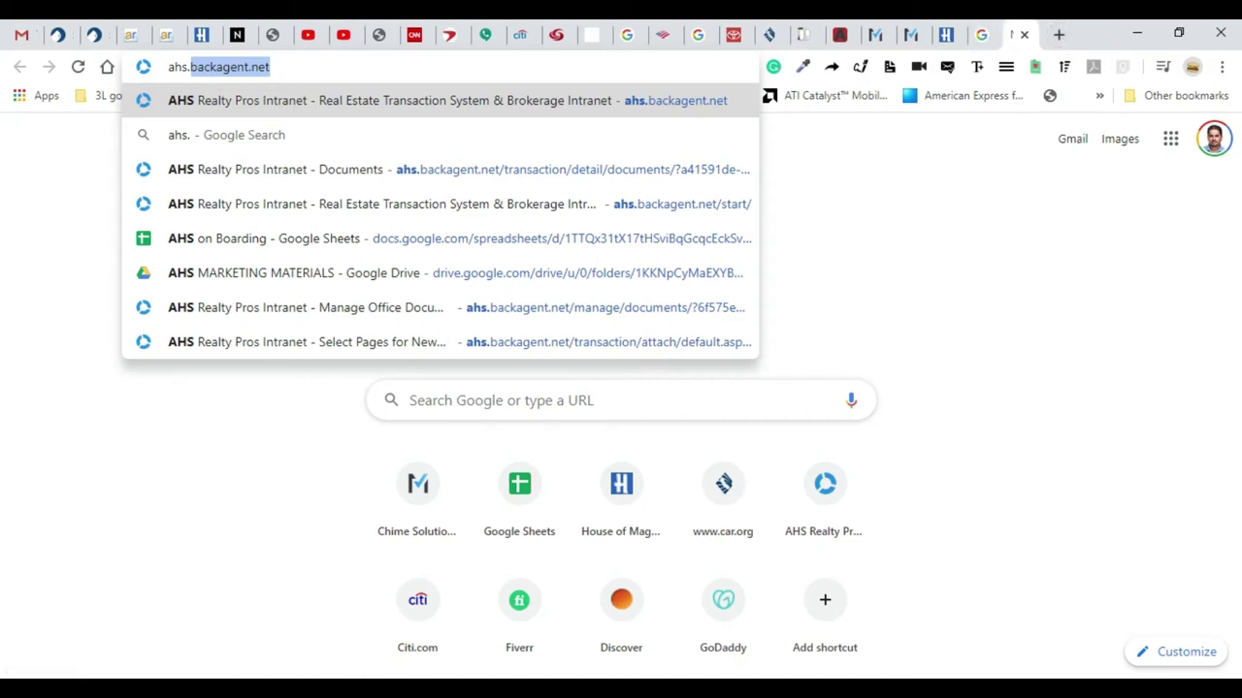
{"action": "key", "text": "Return"}
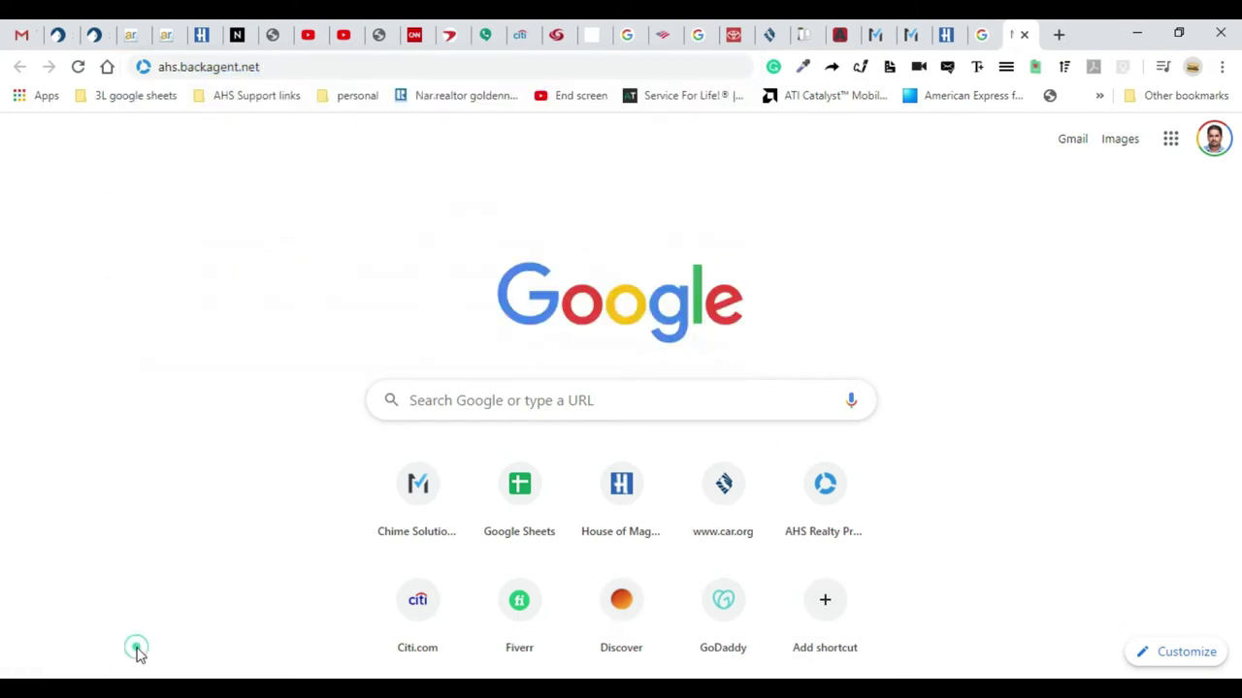
{"action": "left_click", "coordinate": [269, 648]}
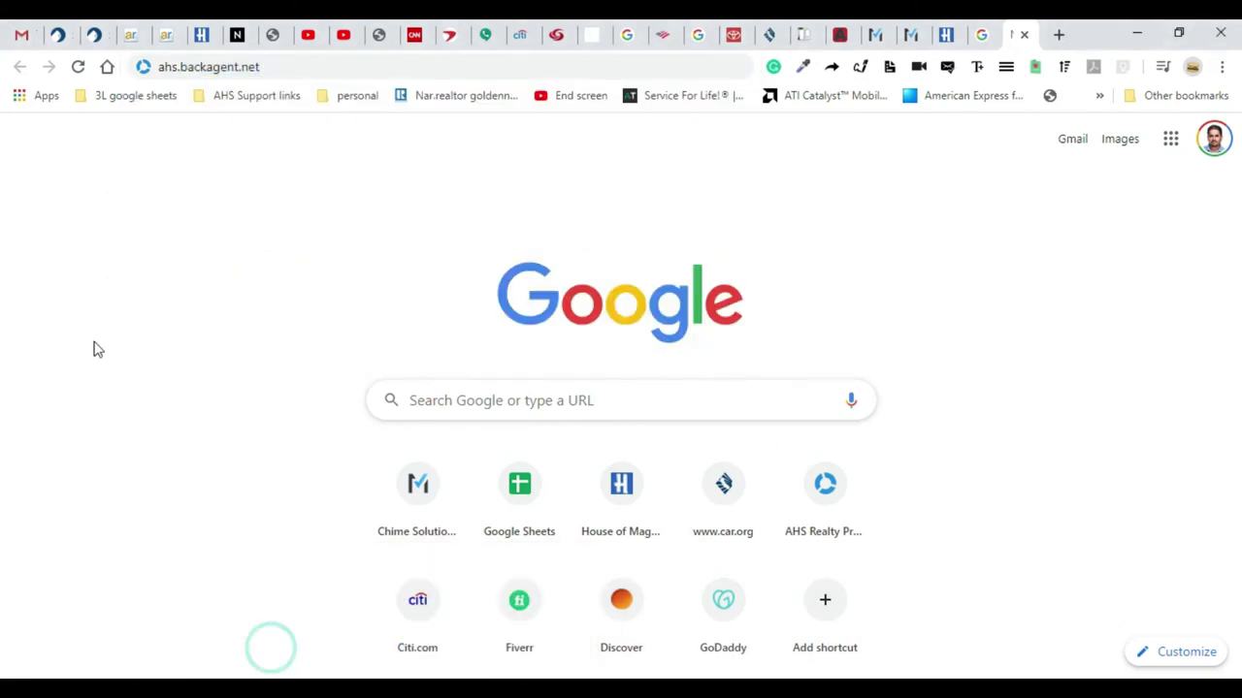
{"action": "left_click", "coordinate": [25, 31]}
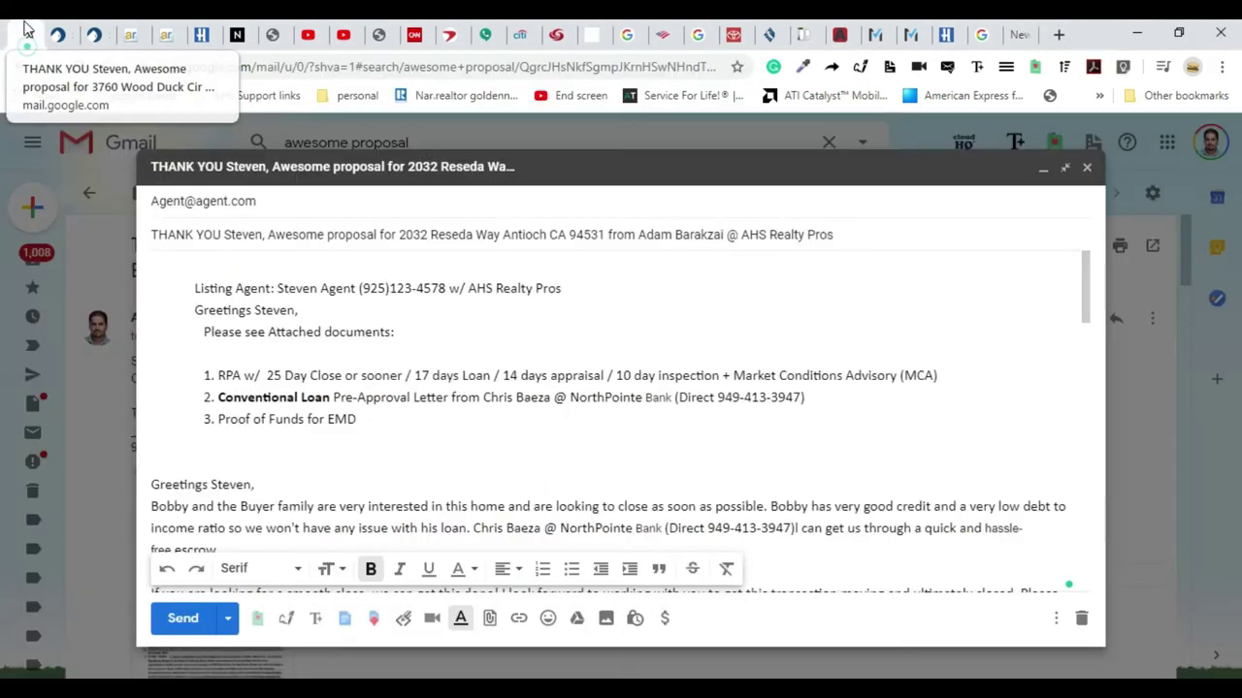
- Add the lender's e-mail address on a new Bcc line, picked from the autocomplete suggestions
{"action": "left_click", "coordinate": [277, 205]}
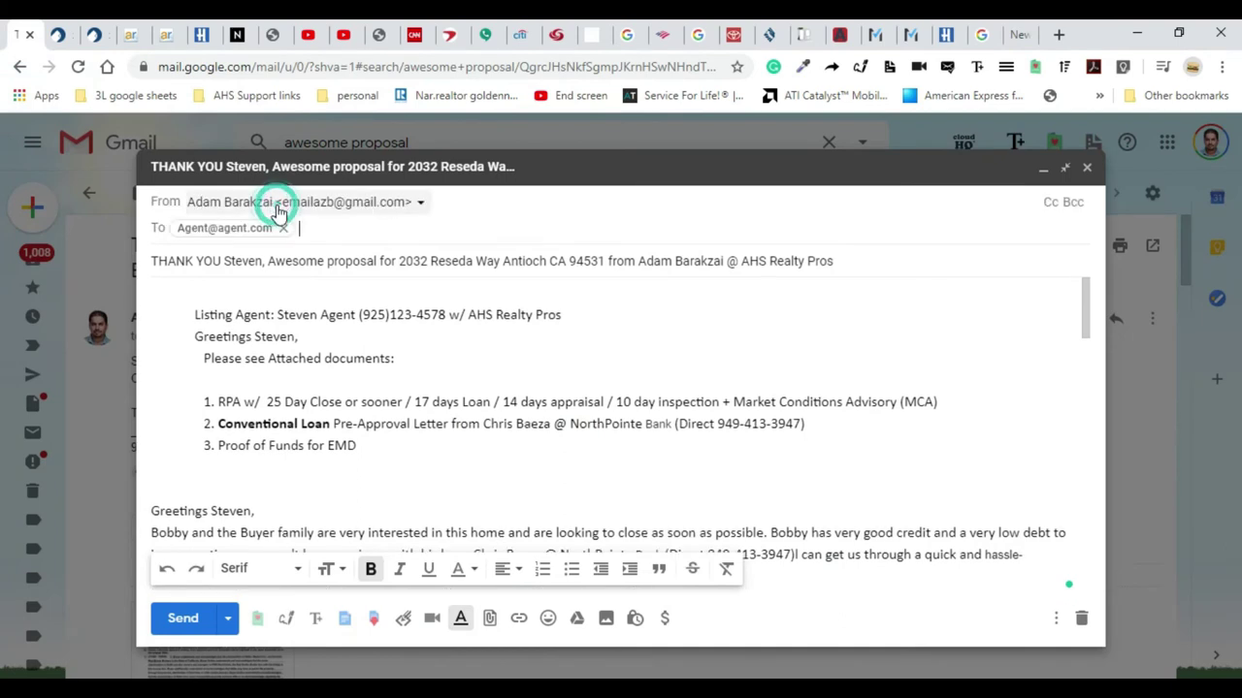
{"action": "mouse_move", "coordinate": [224, 230]}
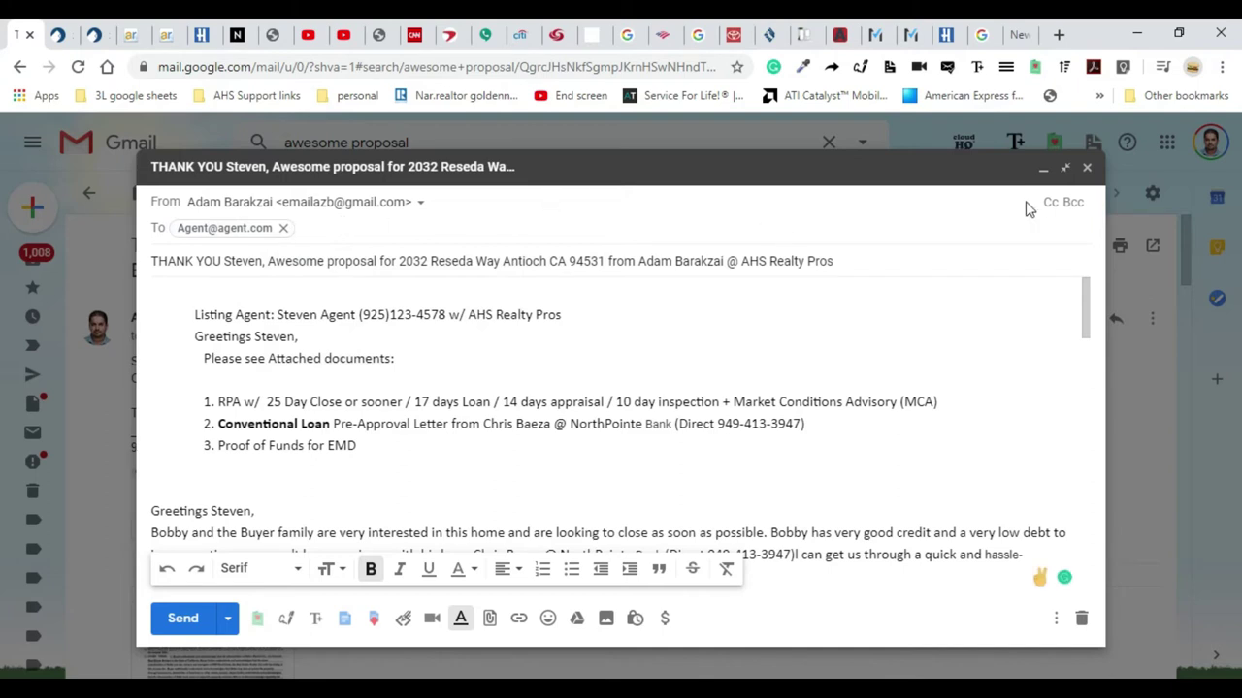
{"action": "left_click", "coordinate": [1078, 203]}
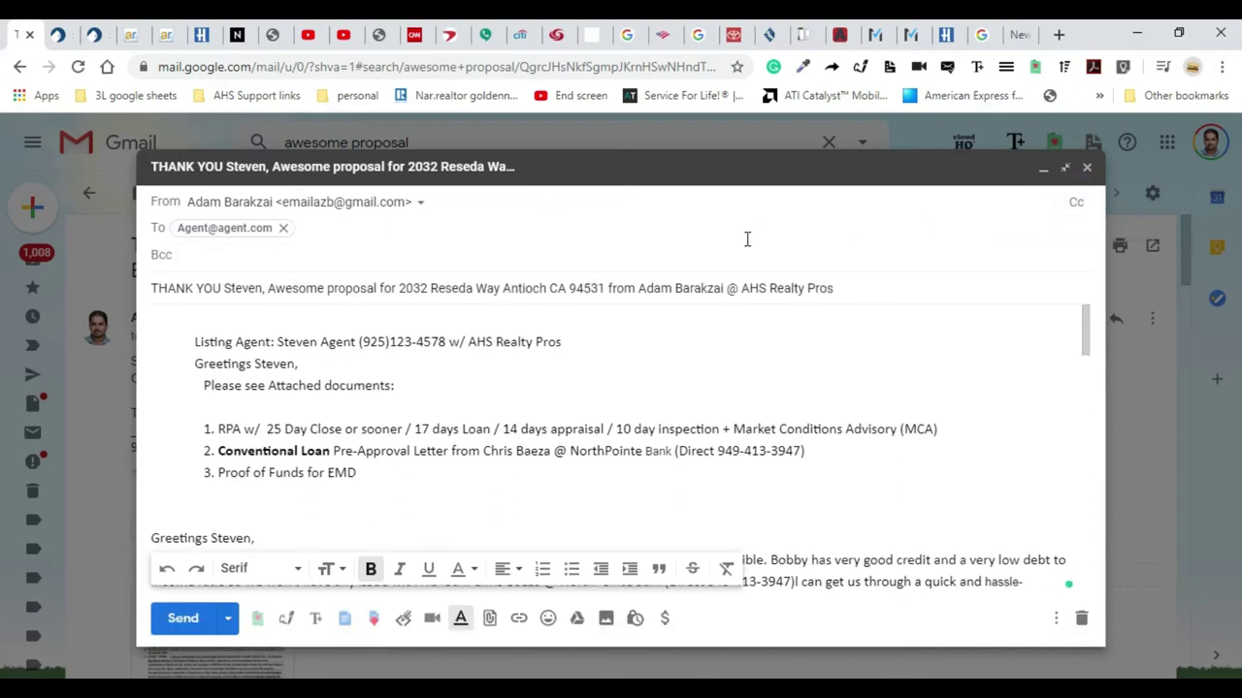
{"action": "type", "text": "chr"}
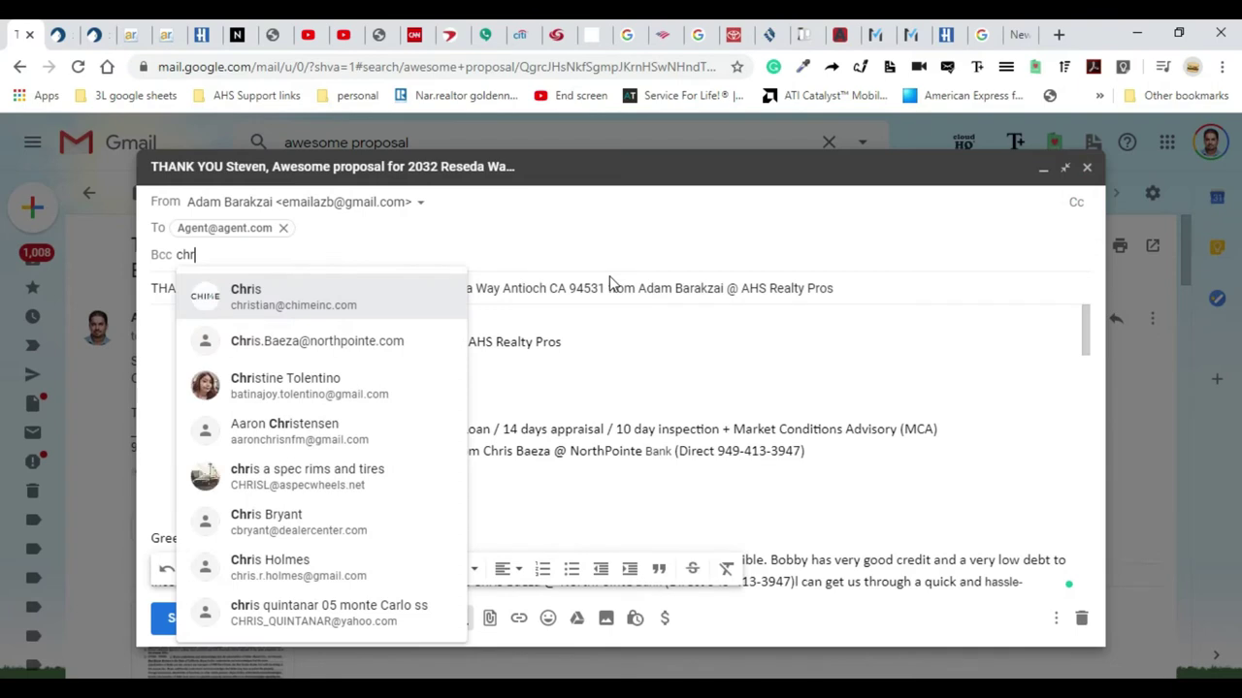
{"action": "left_click", "coordinate": [398, 357]}
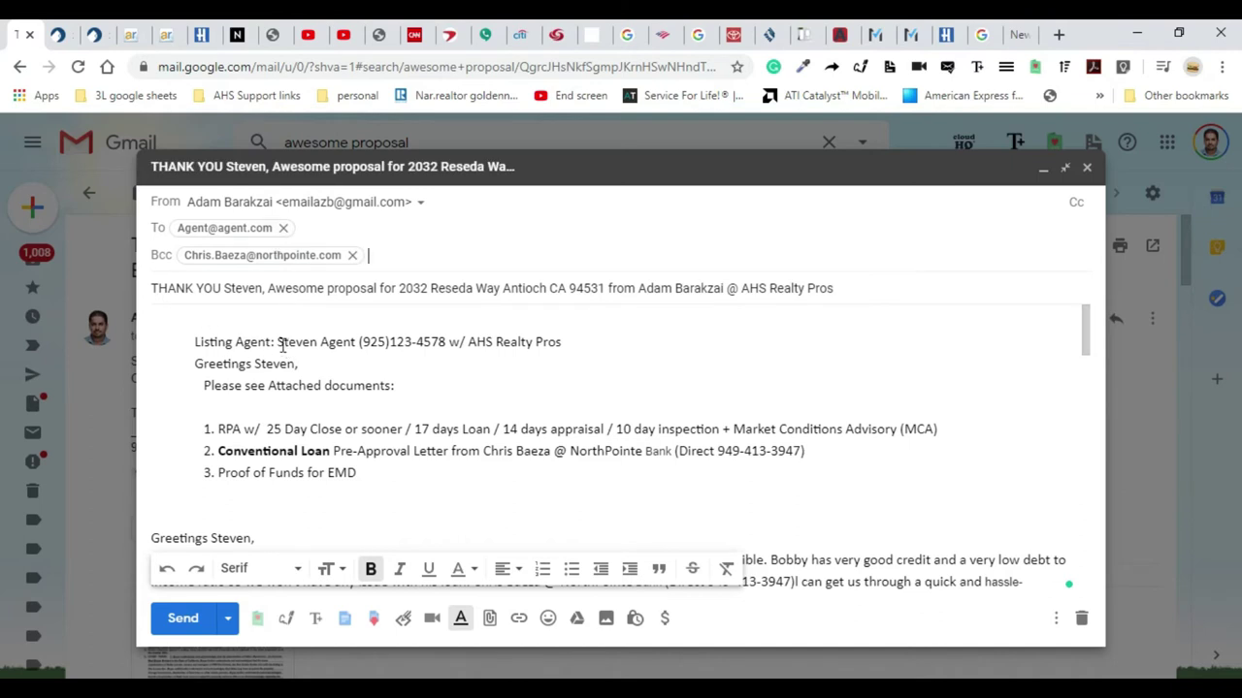
{"action": "scroll", "coordinate": [283, 346], "scroll_direction": "down", "scroll_amount": 5}
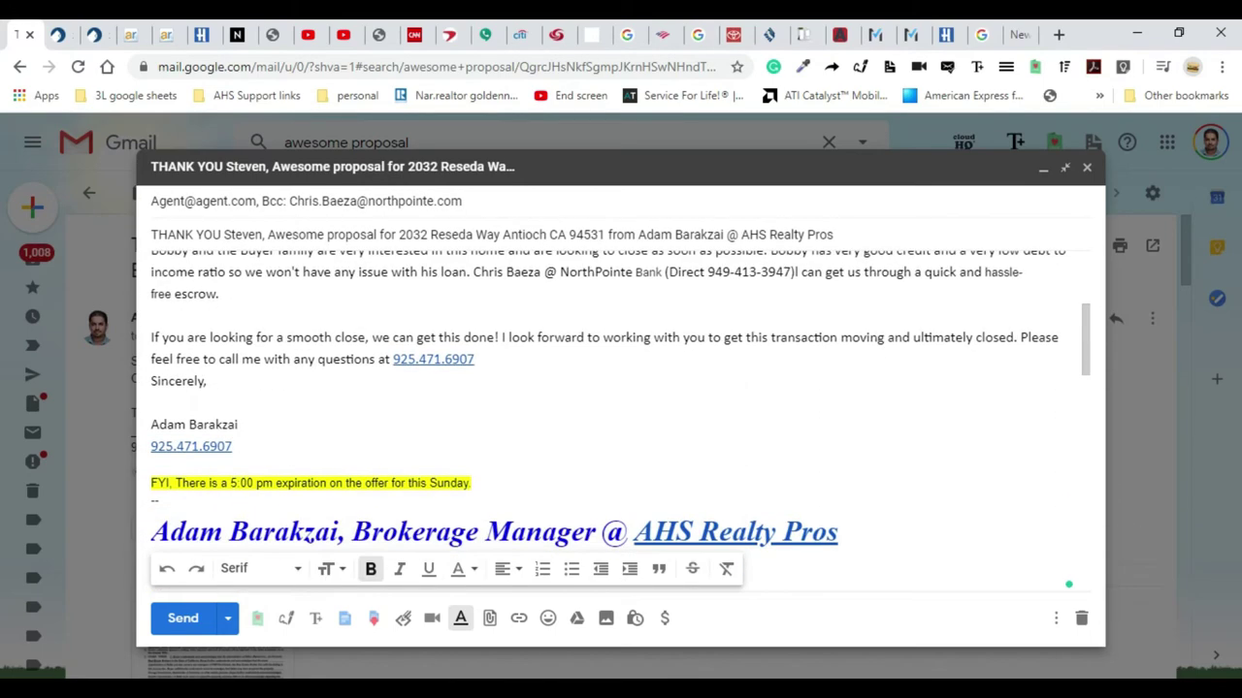
{"action": "scroll", "coordinate": [620, 425], "scroll_direction": "down", "scroll_amount": 5}
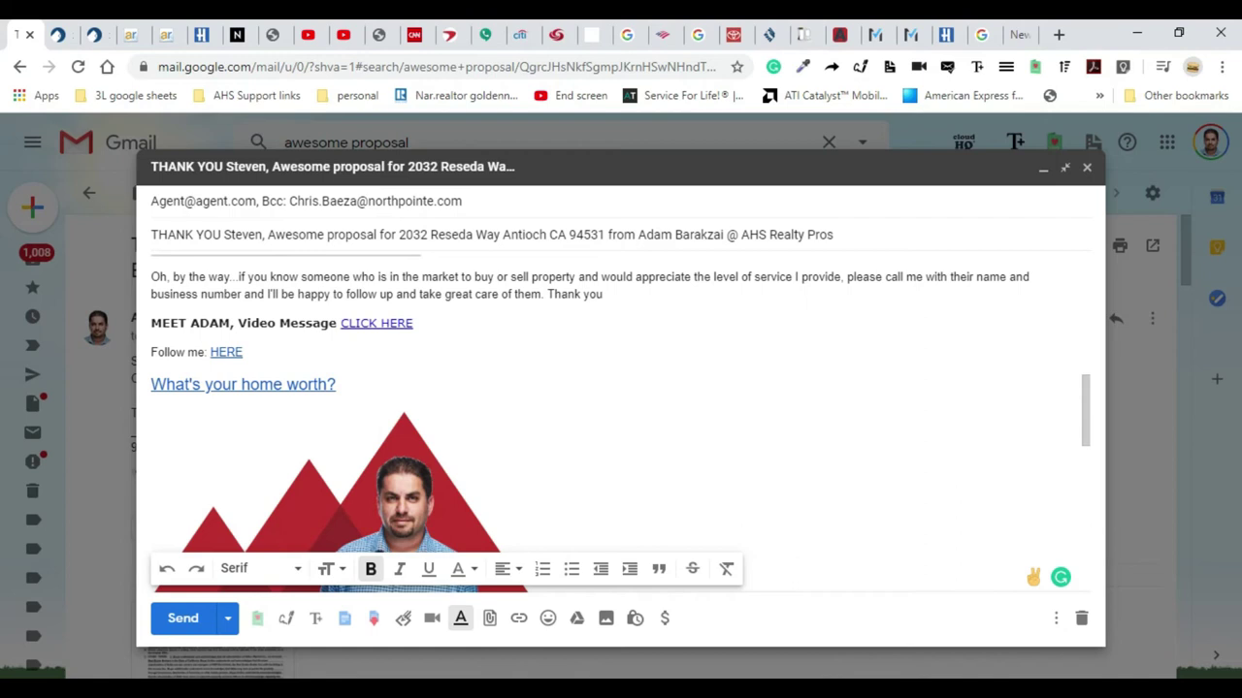
{"action": "scroll", "coordinate": [621, 408], "scroll_direction": "down", "scroll_amount": 3}
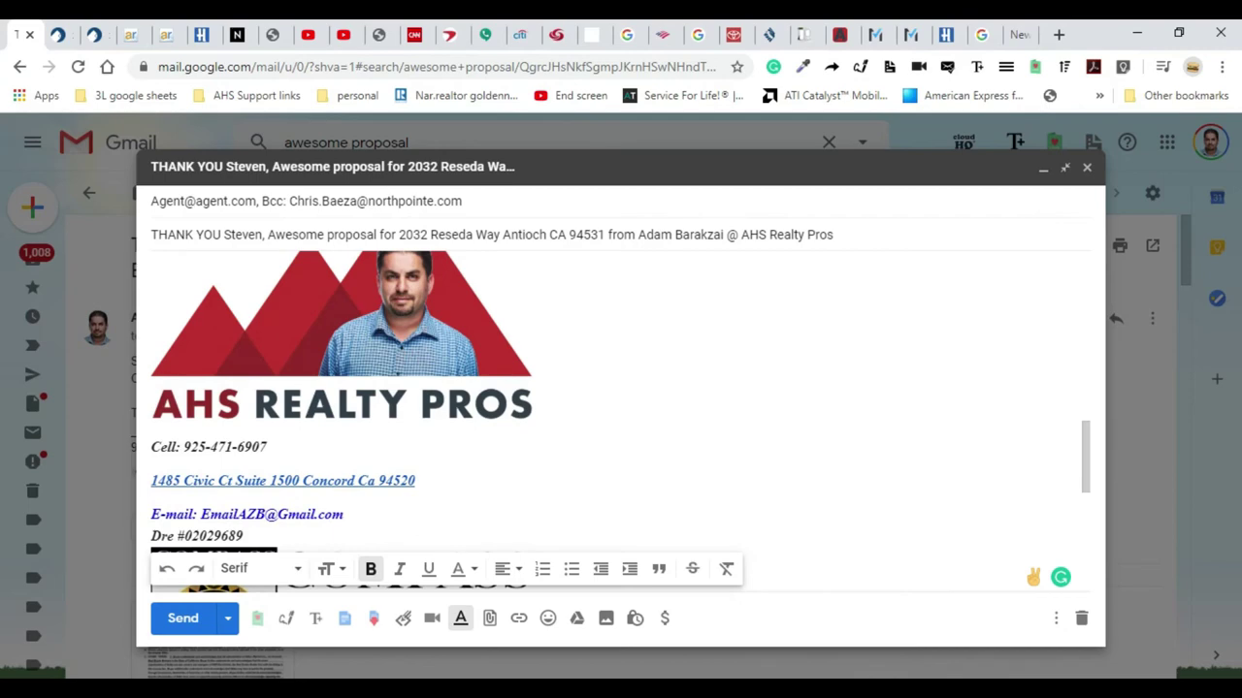